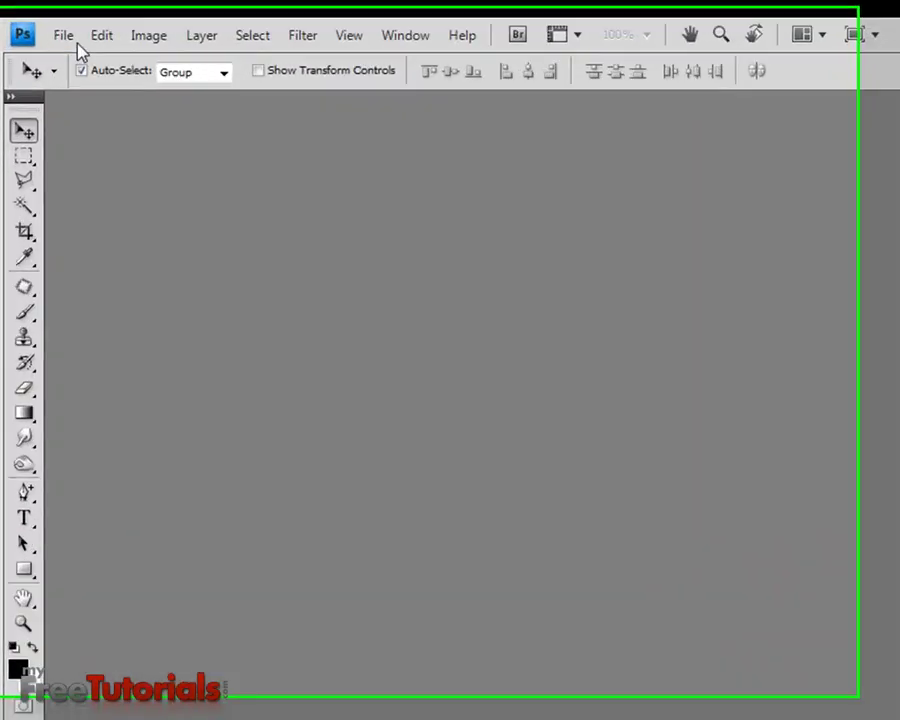
- Create a new white document 640 × 480 pixels in size
left_click(36, 101)
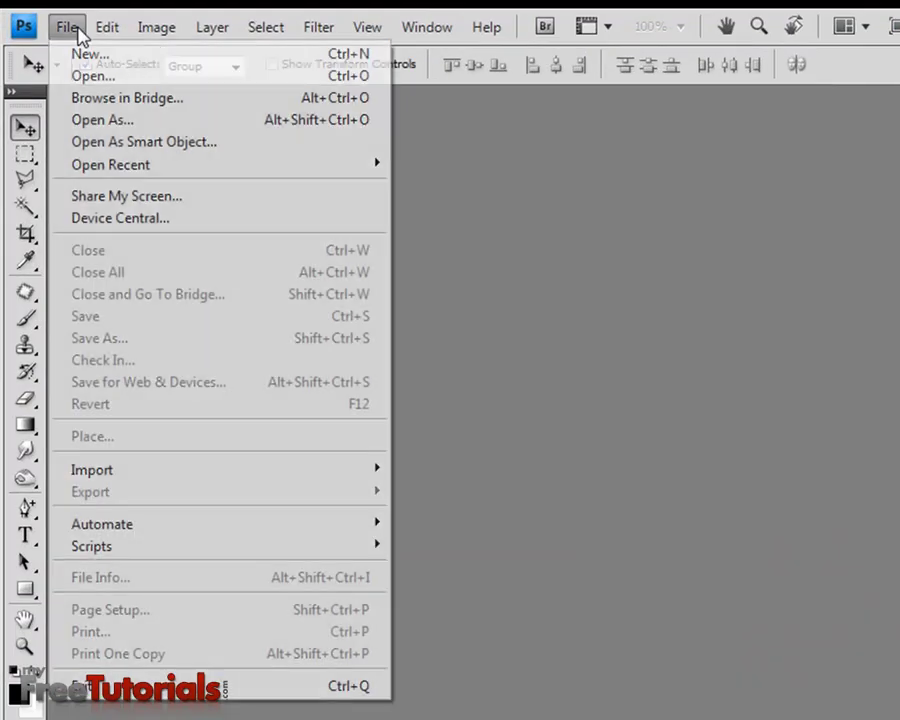
left_click(90, 58)
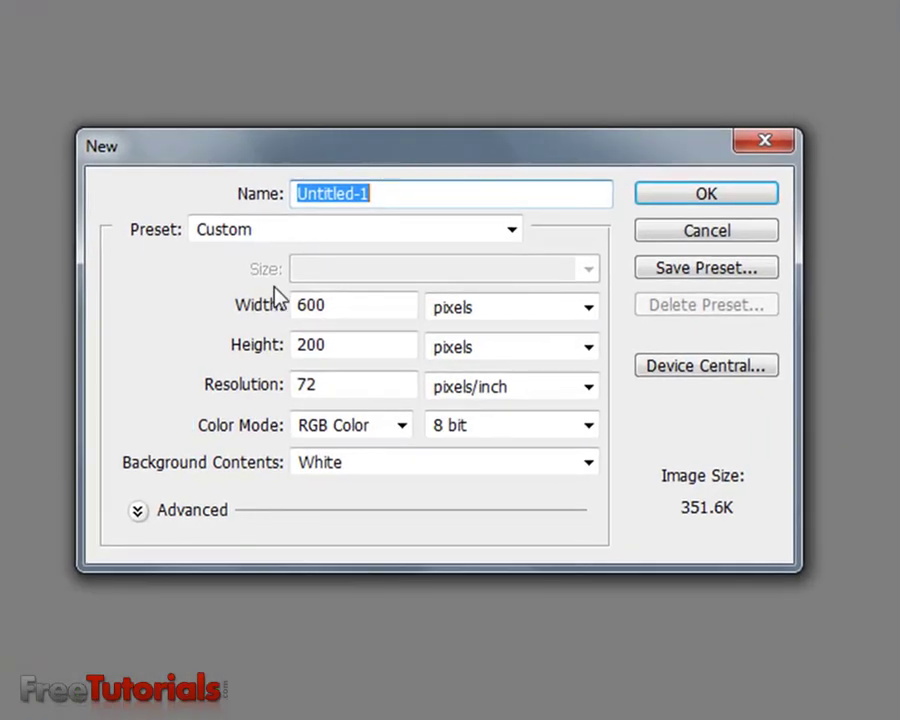
key("Tab")
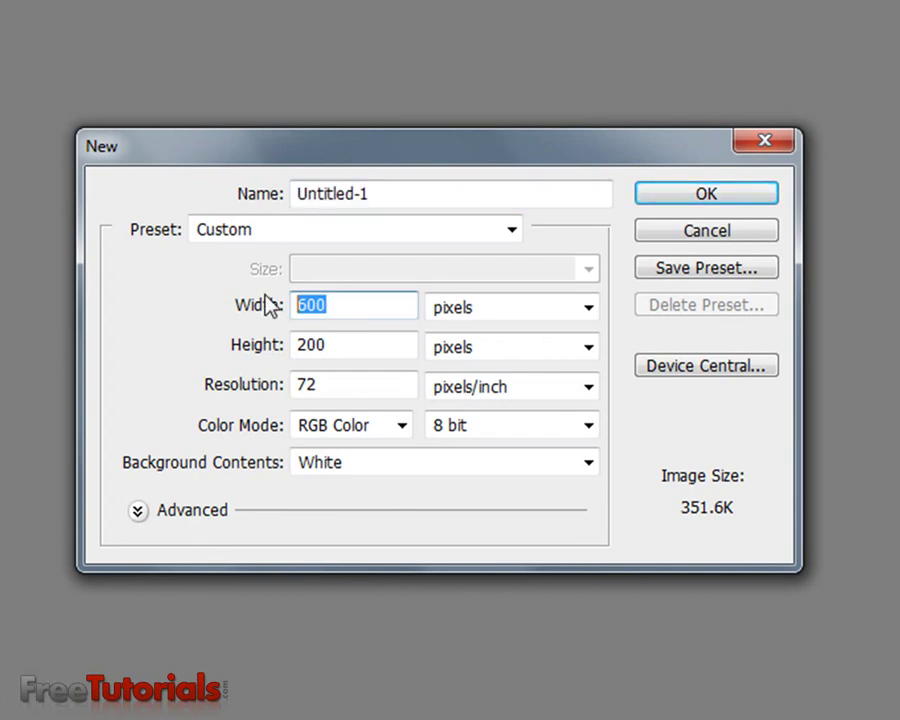
type("640")
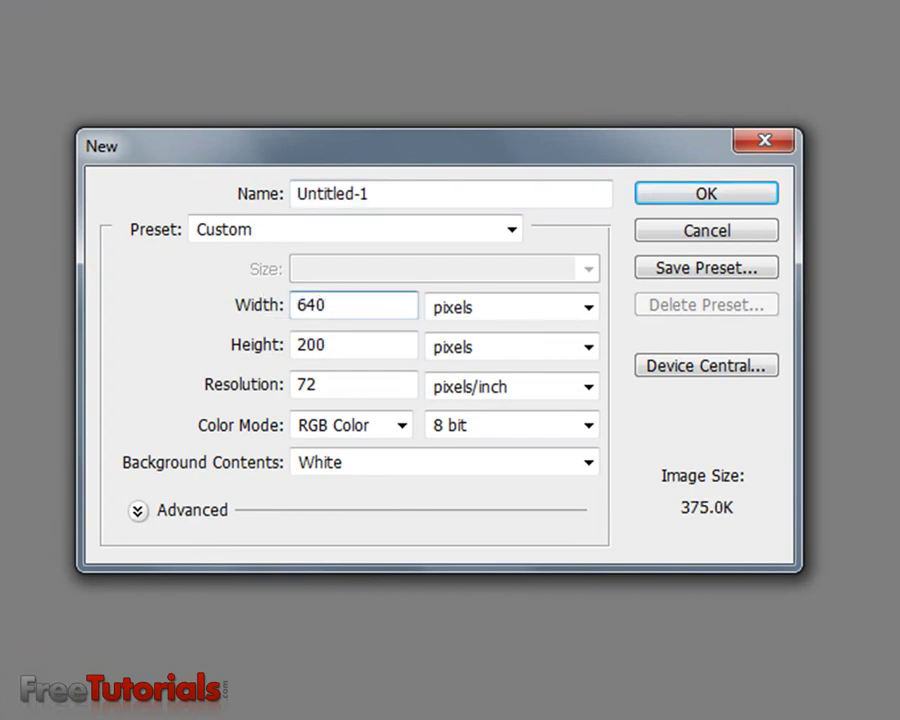
key("Tab")
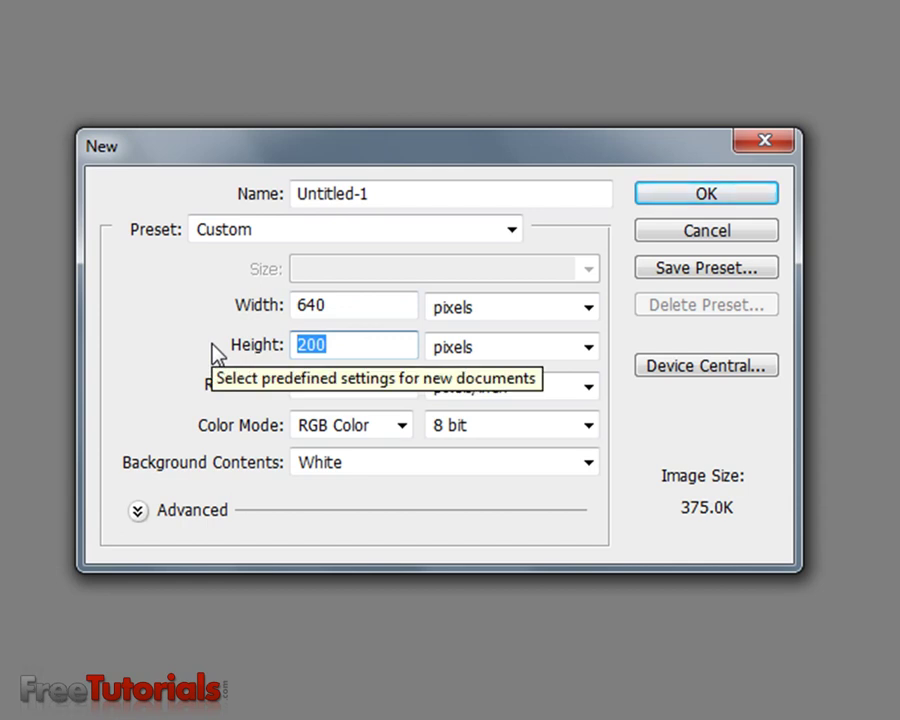
type("480")
key("Return")
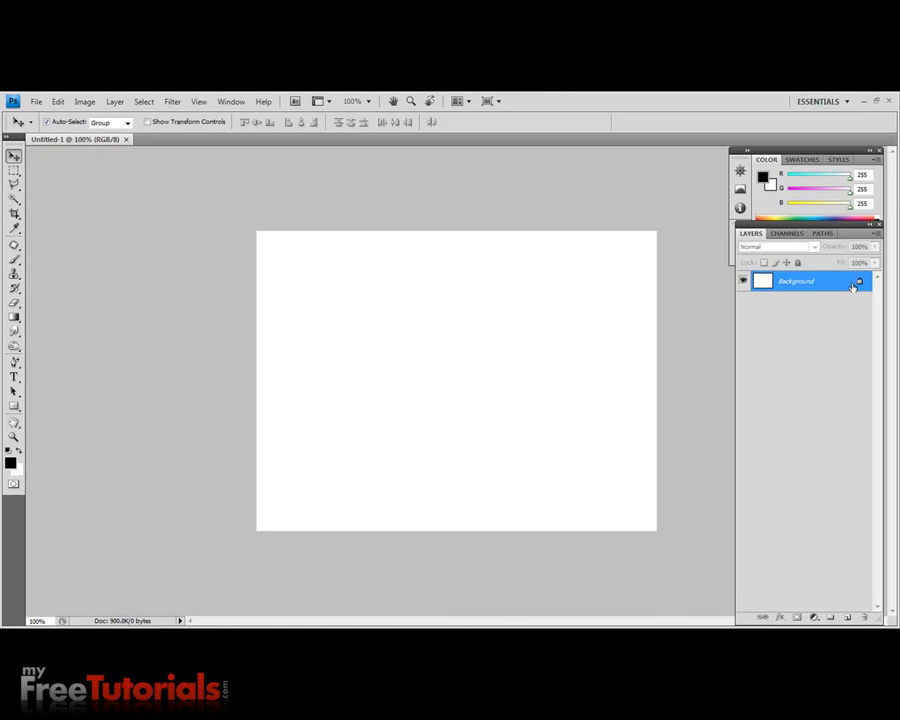
- Convert the locked Background into an editable Layer 0
double_click(858, 283)
left_click(552, 261)
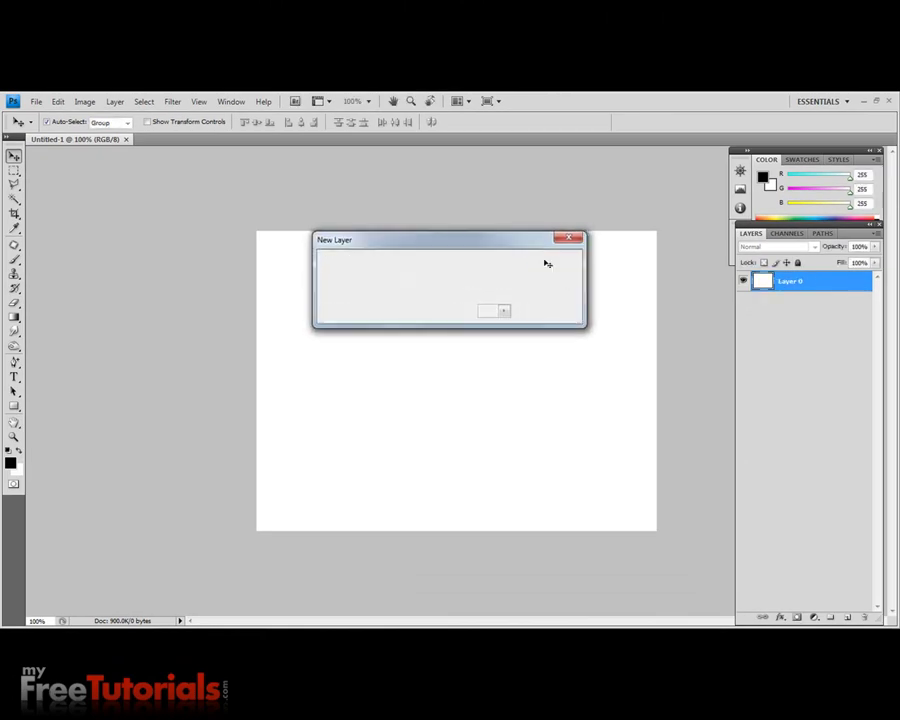
left_click(14, 318)
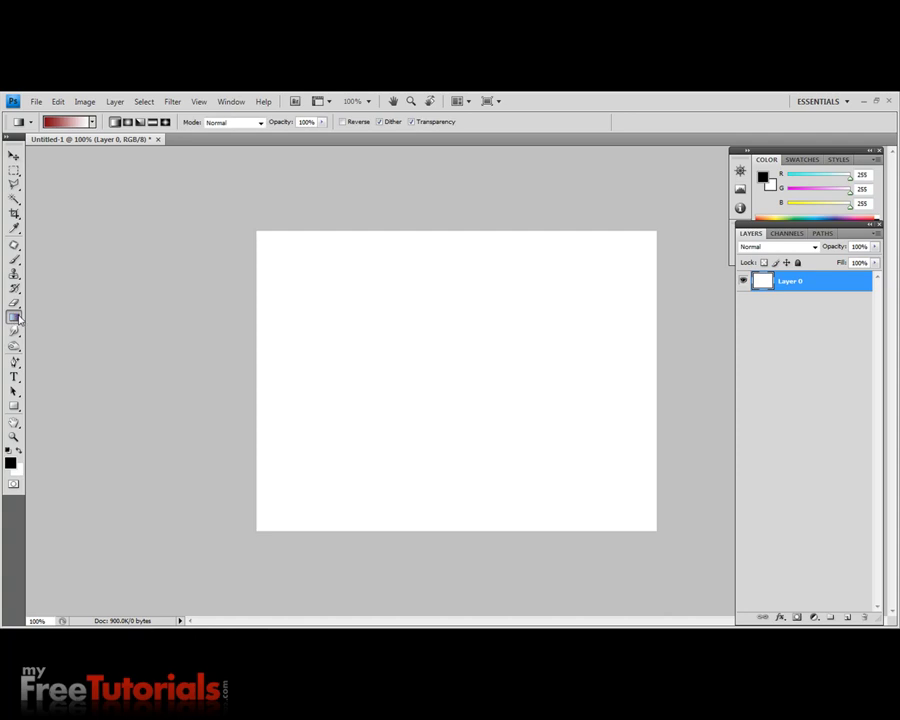
- Give Layer 0 a dark grey #282828 Color Overlay style
double_click(760, 284)
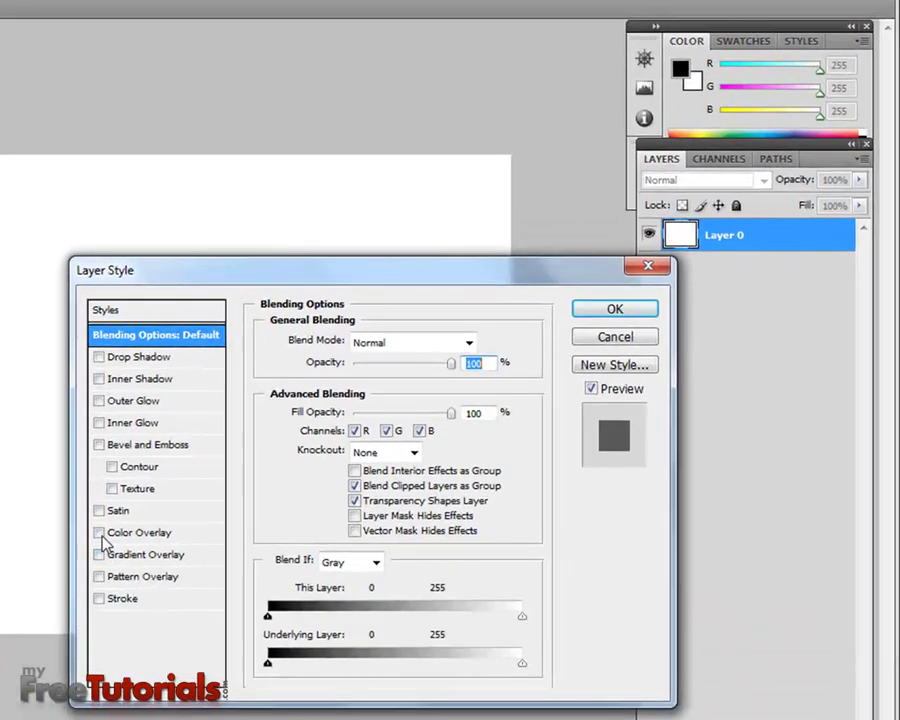
left_click(100, 533)
left_click(124, 534)
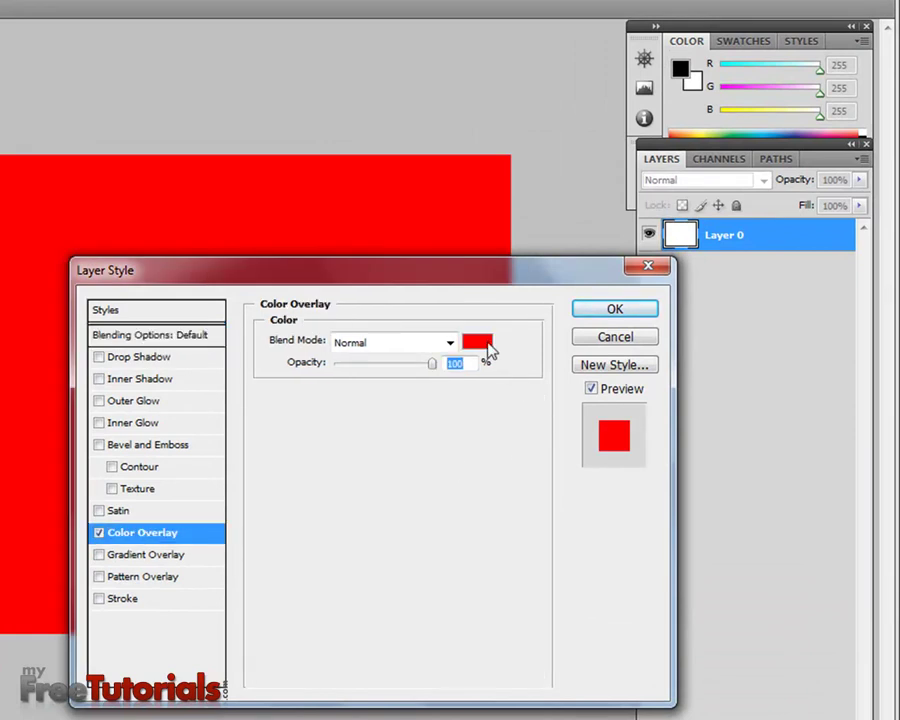
left_click(470, 342)
mouse_move(306, 484)
left_mouse_down()
mouse_move(266, 456)
mouse_move(240, 466)
left_mouse_up()
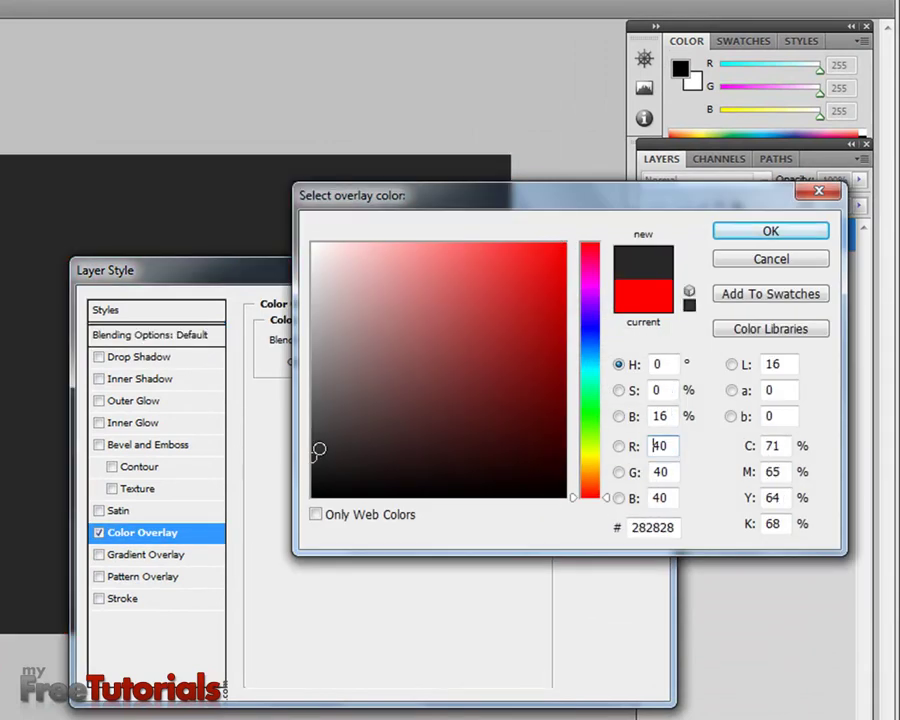
left_click(738, 236)
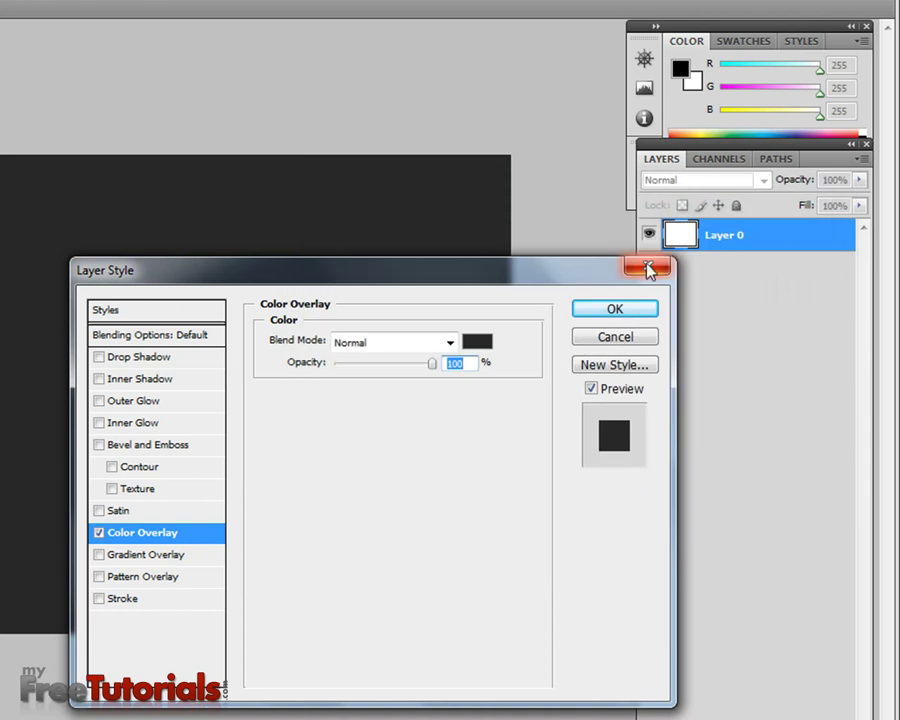
left_click(614, 309)
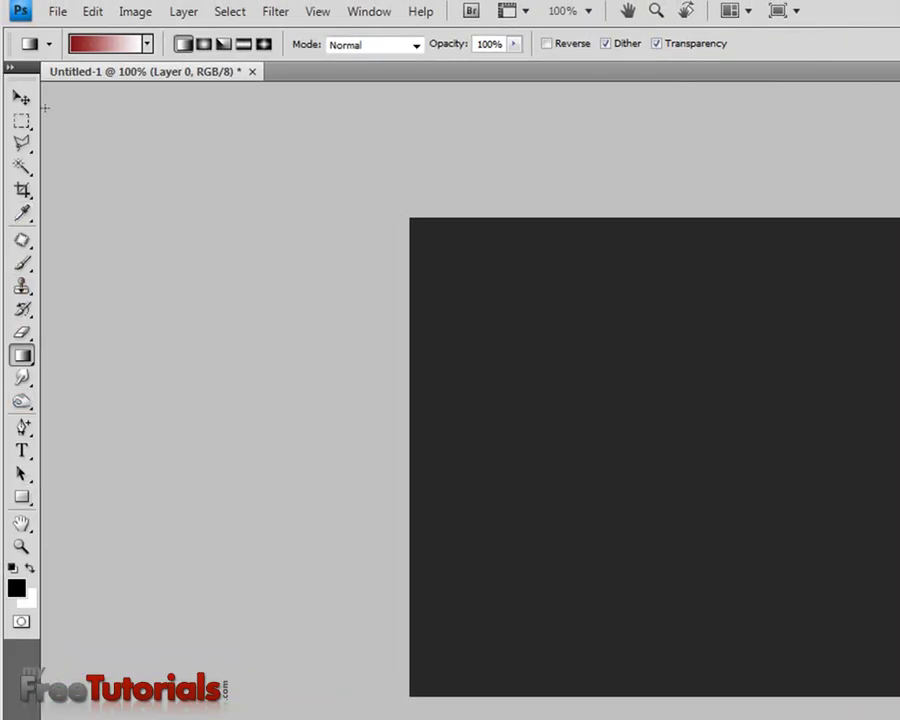
- Set up the Brush tool with white, load Layer 0's selection, and enlarge the brush
left_click(22, 264)
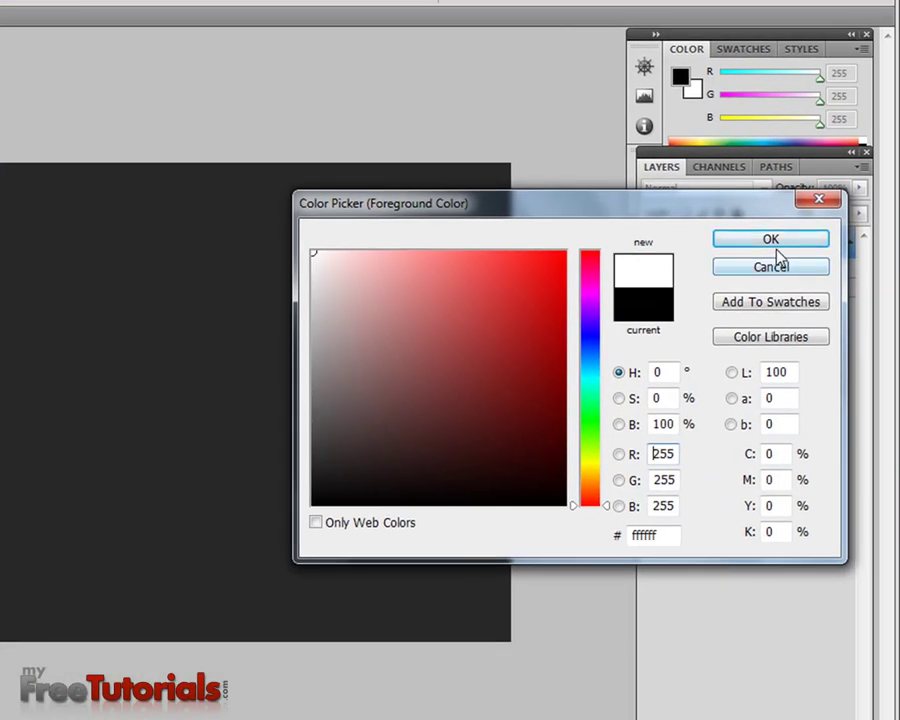
left_click(776, 246)
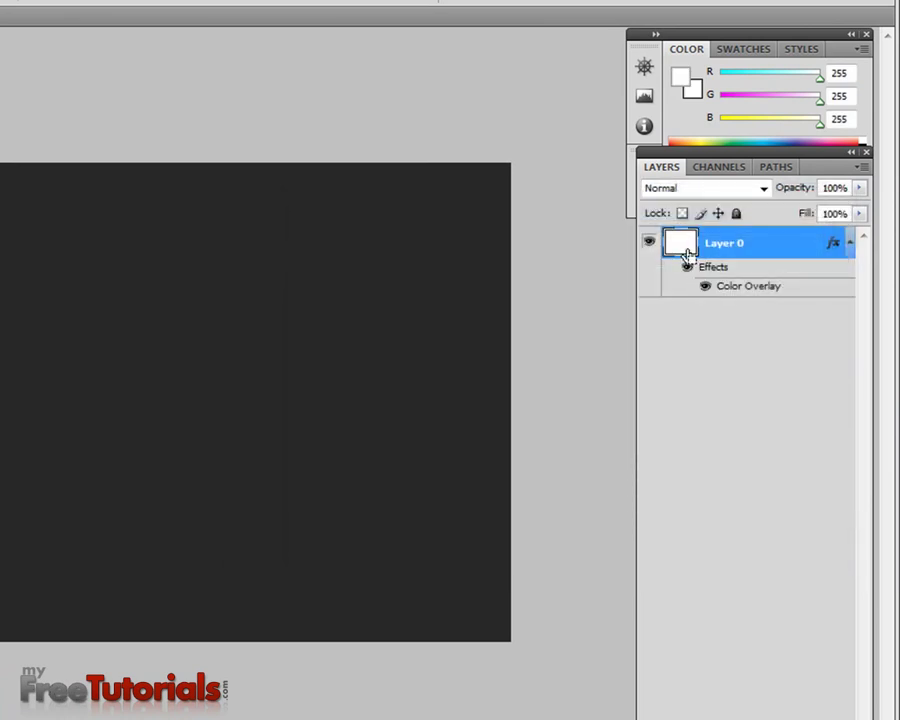
left_click(688, 255, "ctrl")
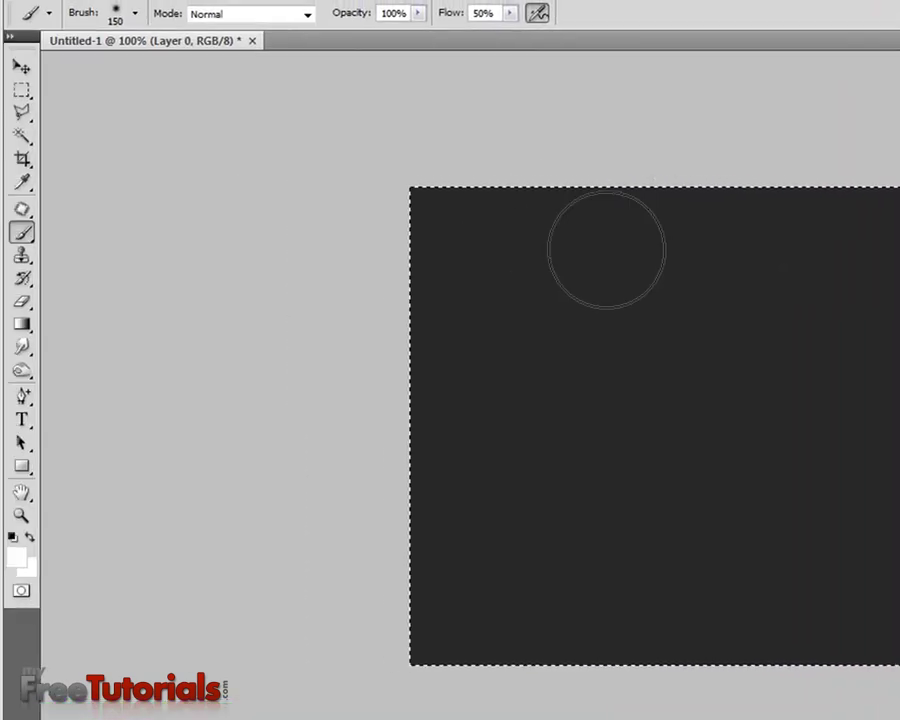
key("bracketright")
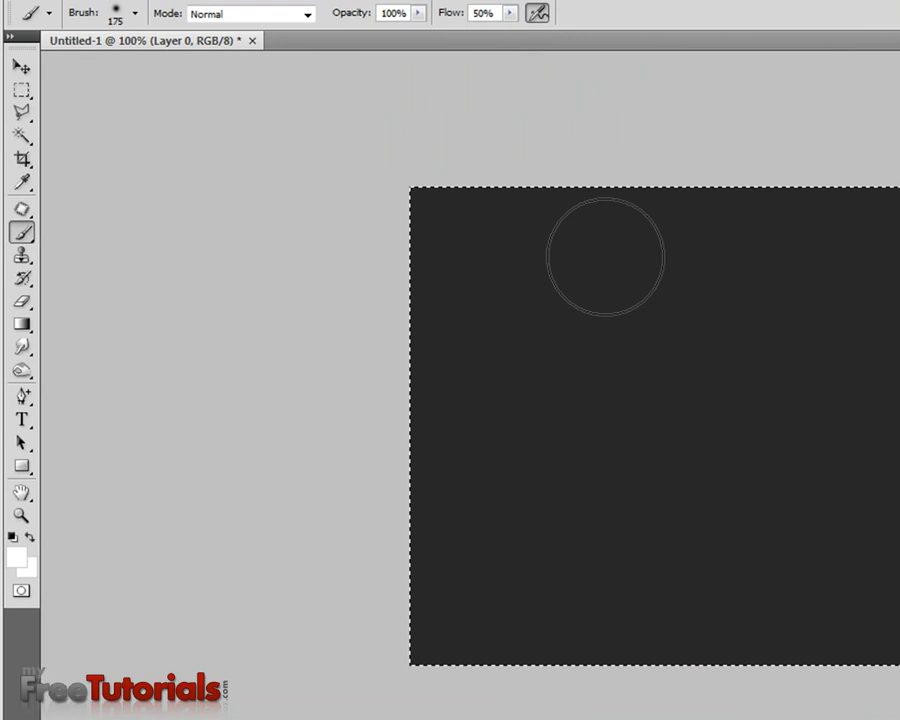
key("bracketright")
key("bracketright")
key("bracketright")
key("bracketright")
key("bracketright")
key("bracketright")
key("bracketright")
key("bracketright")
key("bracketright")
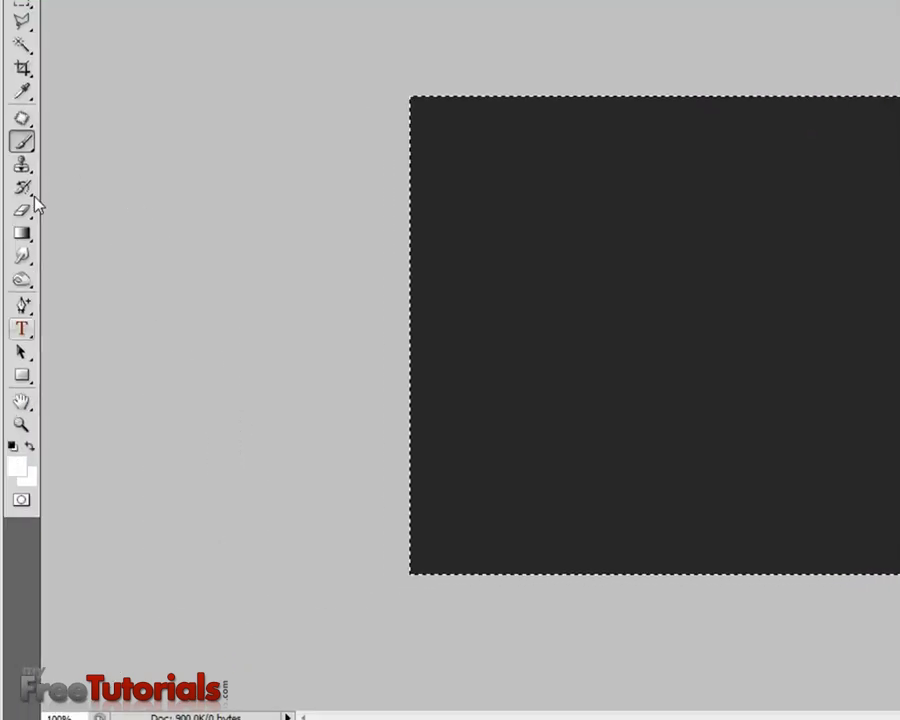
left_click(22, 143)
left_click(80, 138)
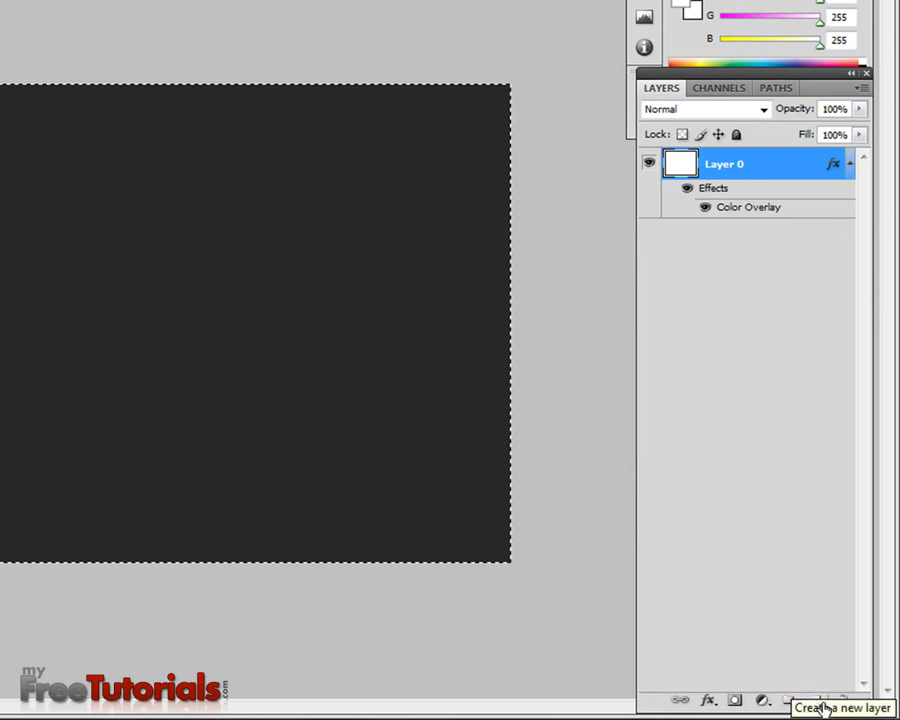
- On a new Layer 1, paint a soft white glow across the top of the canvas
left_click(818, 701)
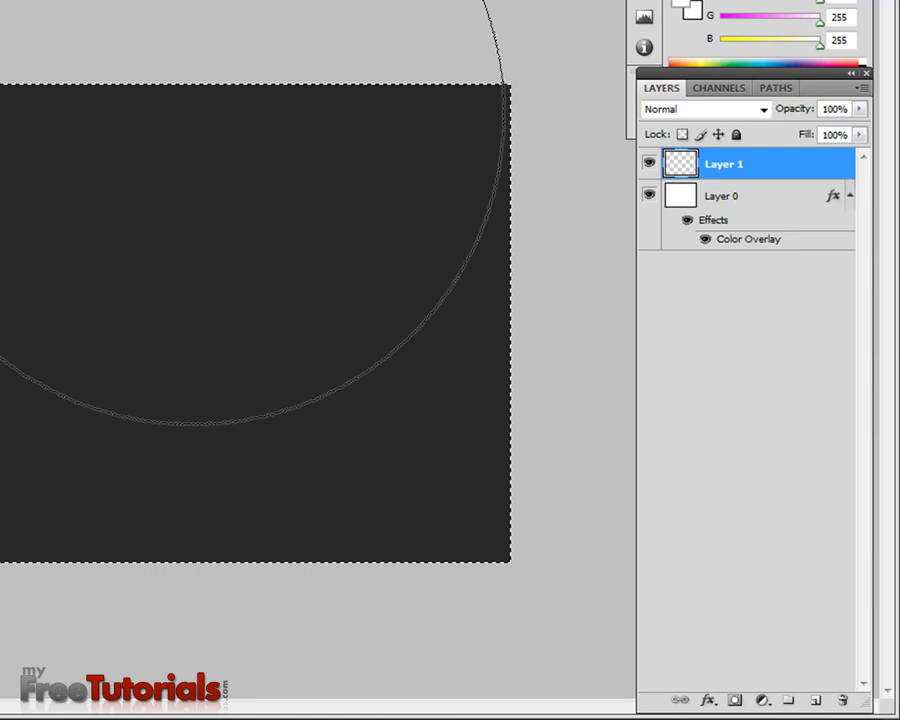
left_click(200, 130)
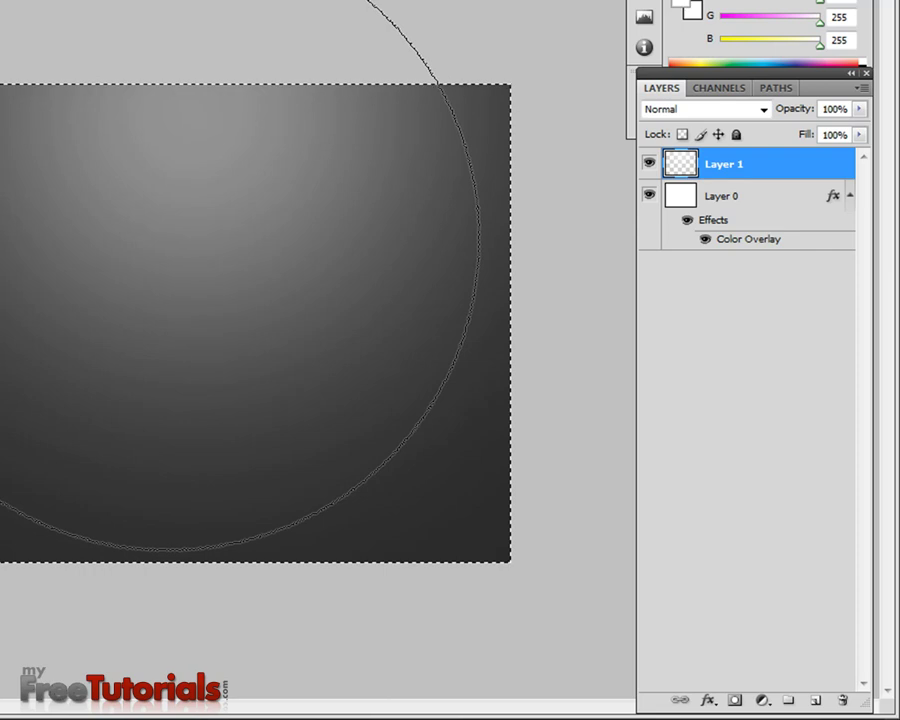
key("ctrl+z")
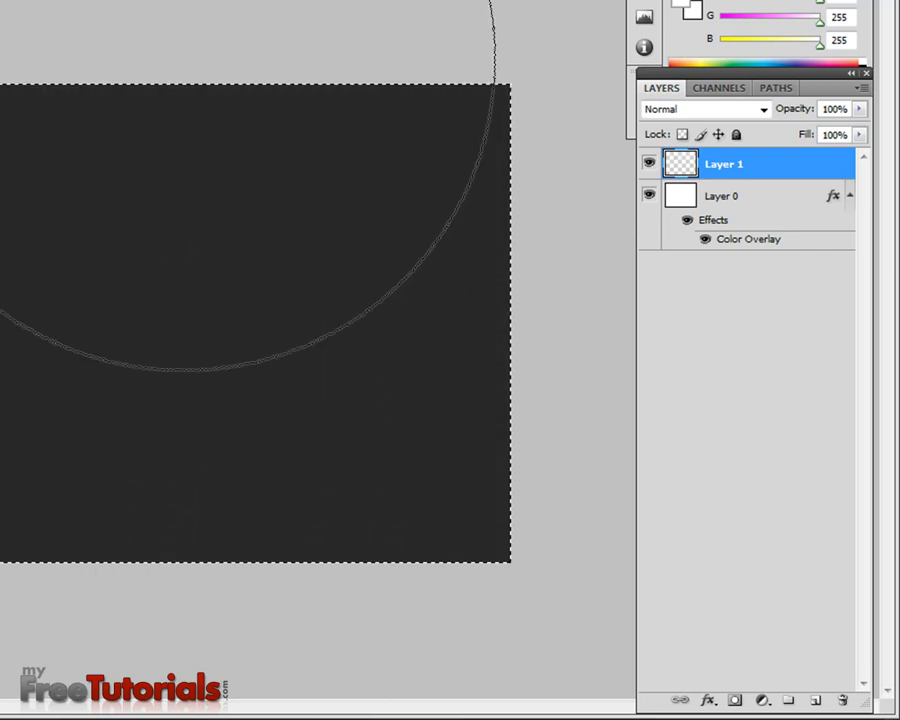
left_click(200, 62)
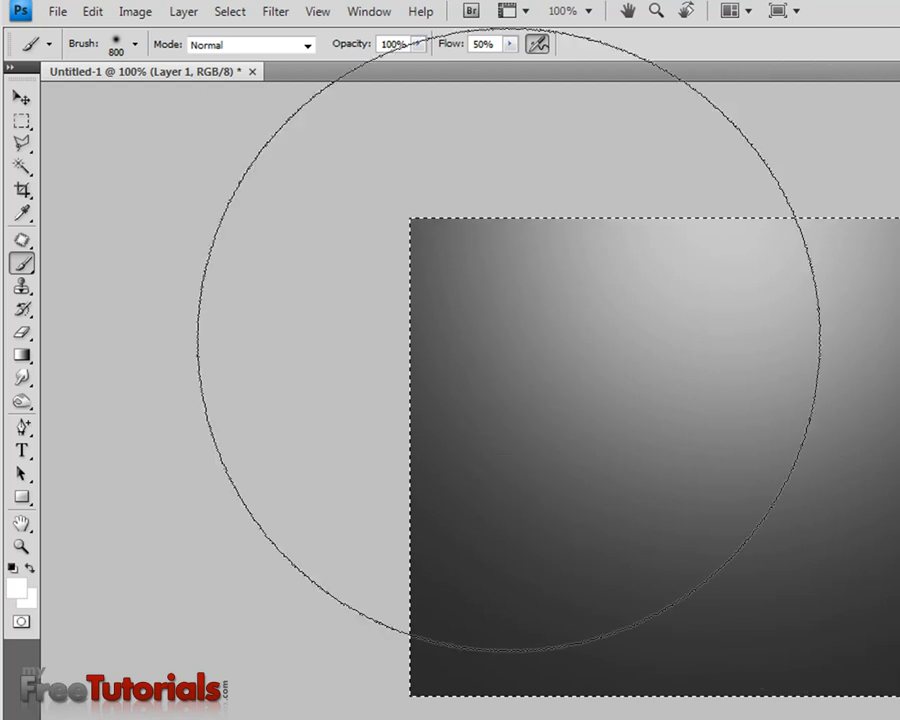
left_click(20, 99)
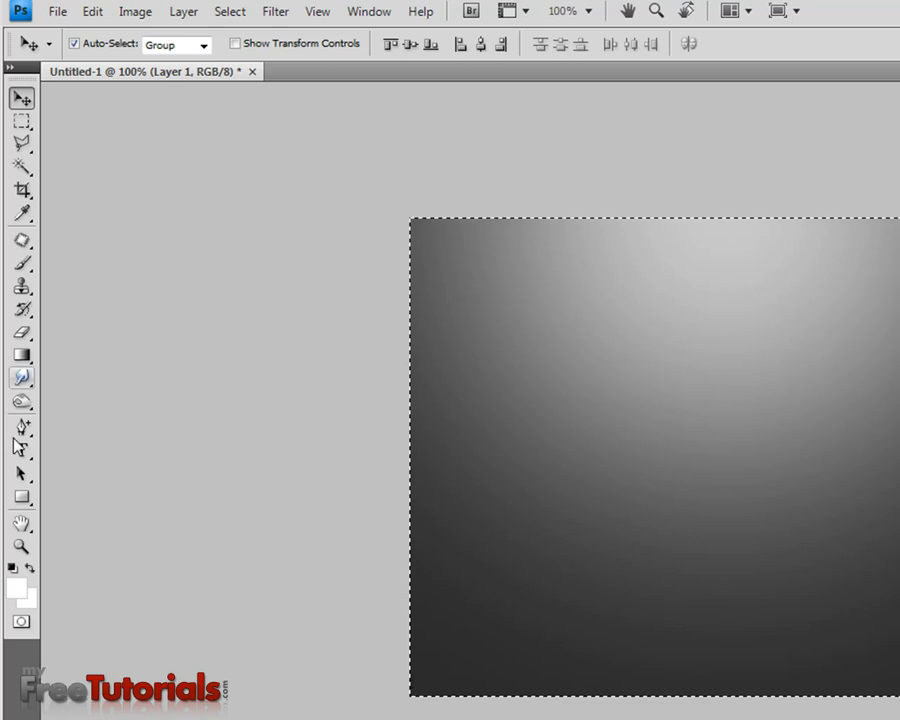
- Draw a wide rounded rectangle with radius 5 for the button bar
left_click(22, 497)
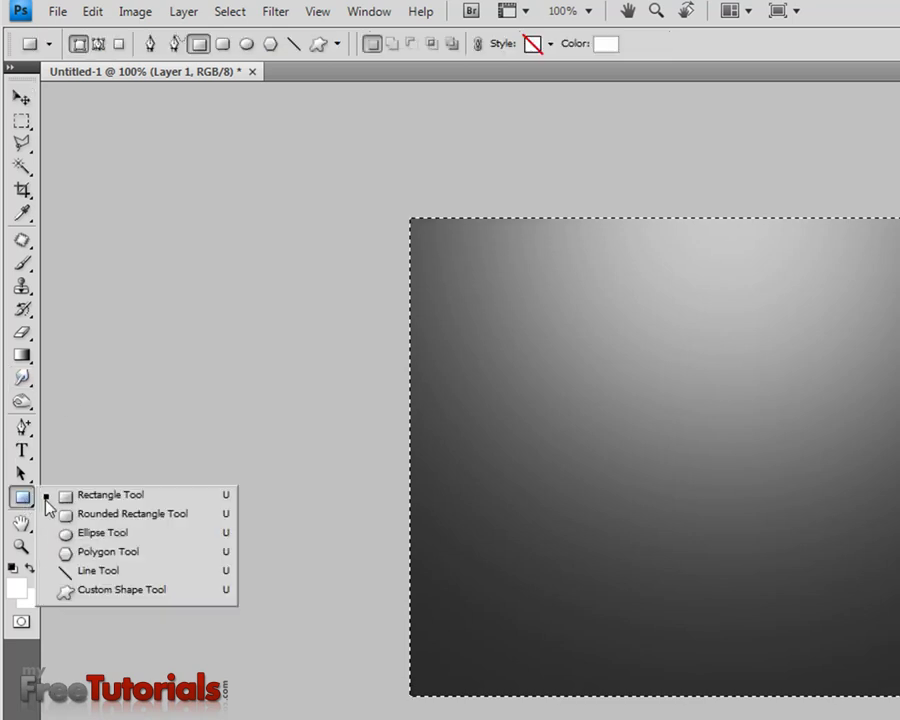
left_click(98, 514)
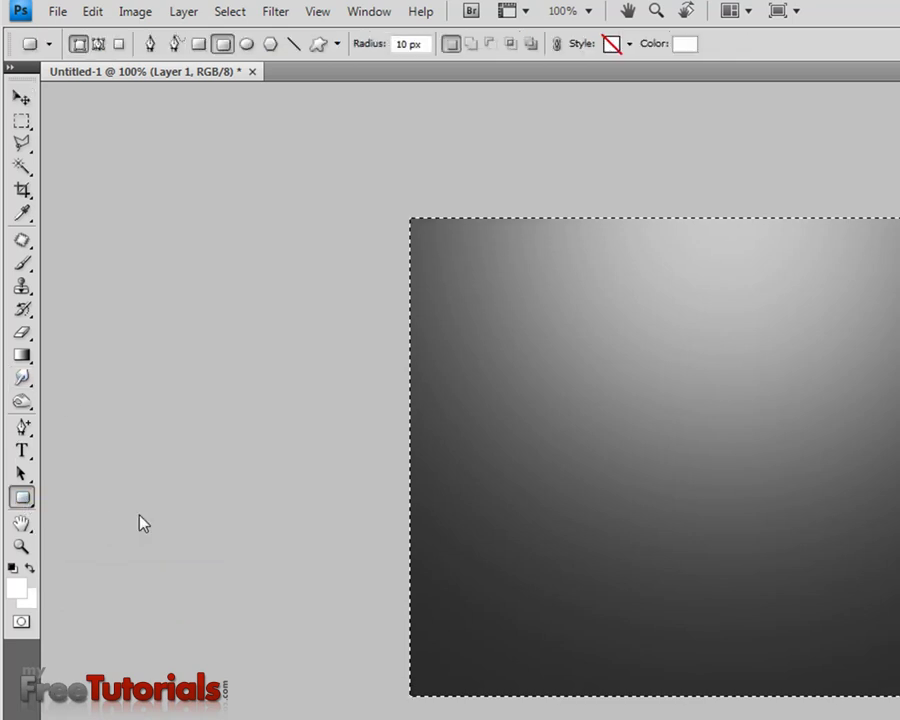
type("5")
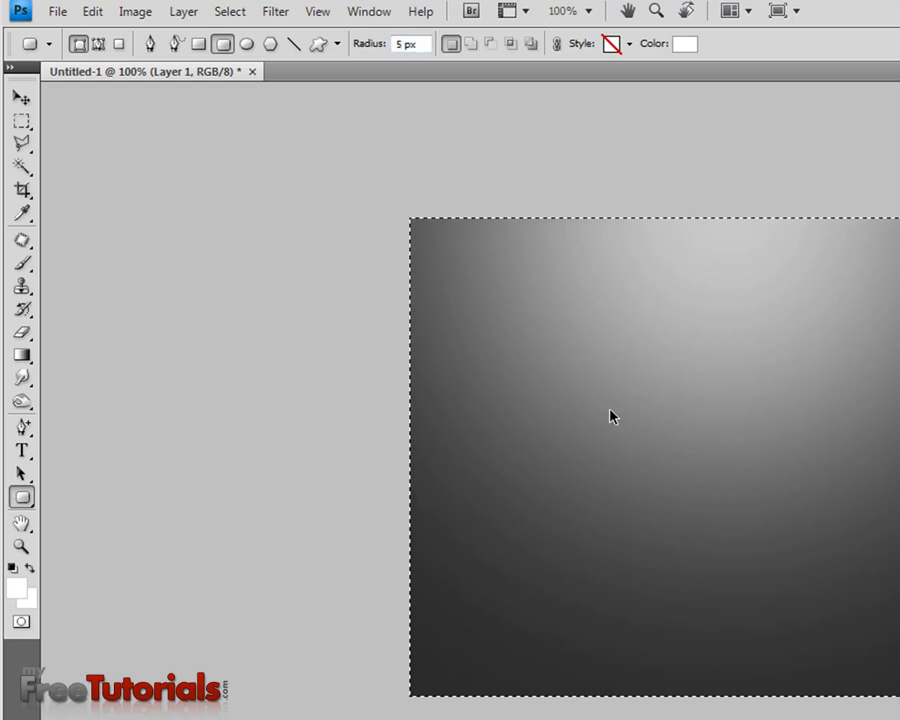
key("ctrl+d")
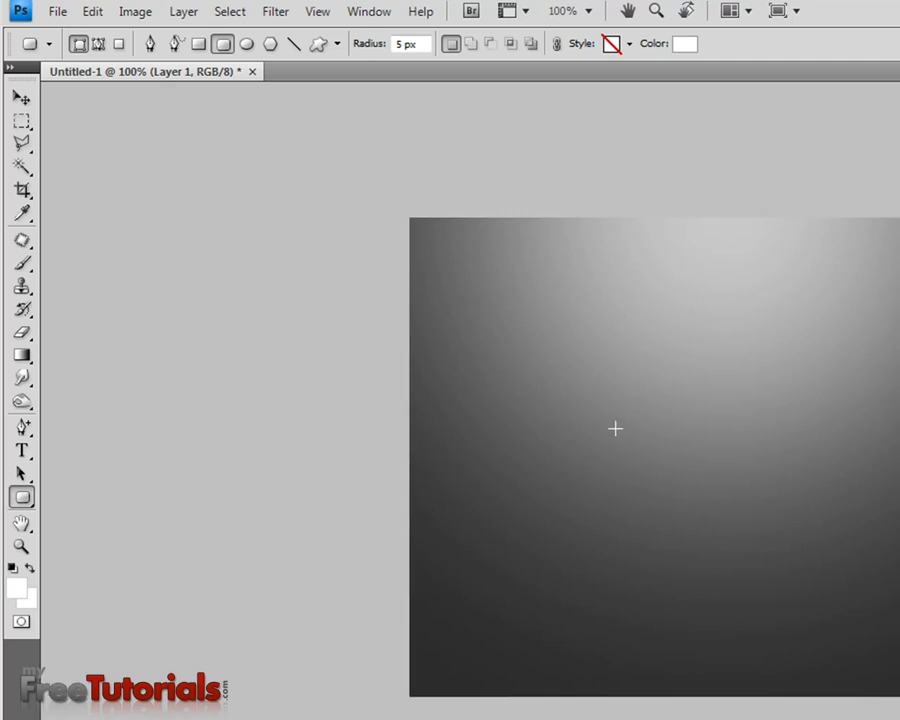
left_click_drag(678, 446, 818, 481)
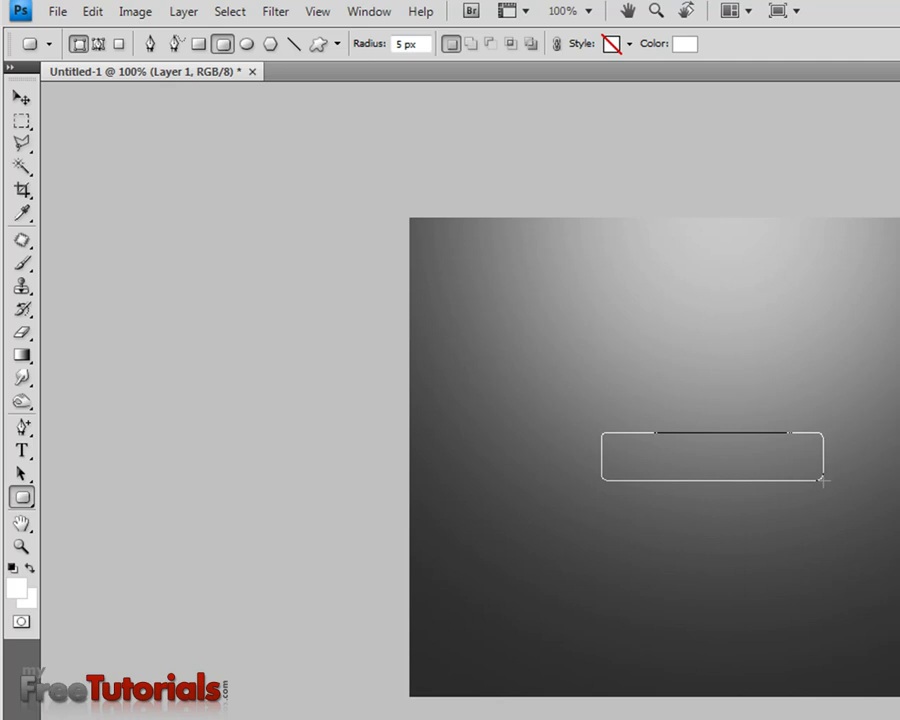
left_click_drag(823, 481, 823, 481)
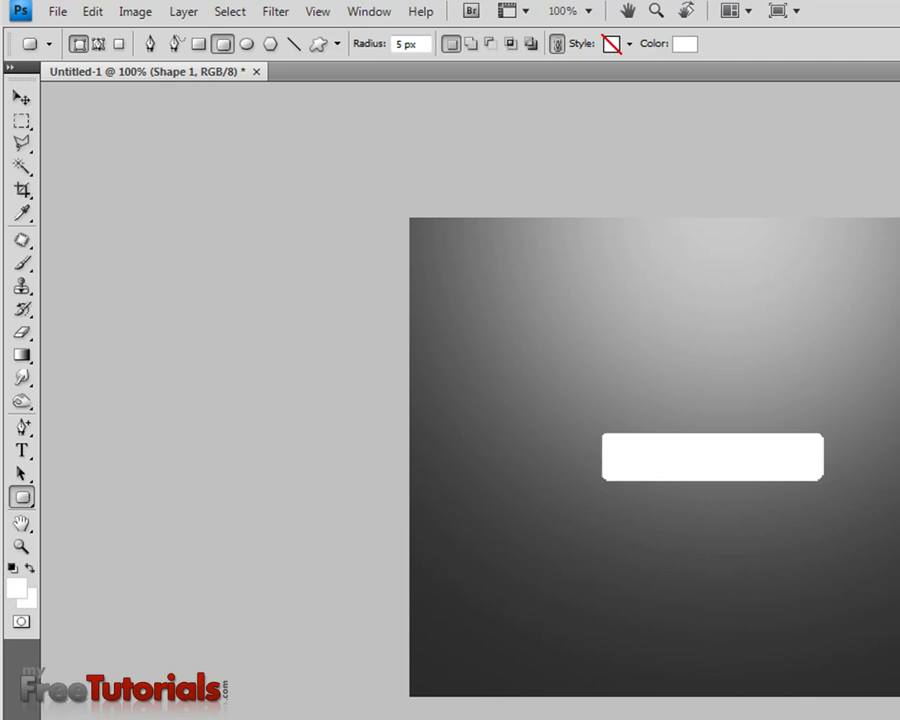
- Fill the shape with black #000000 and add a new empty Layer 2 above it
left_click(685, 43)
left_click_drag(354, 416, 143, 487)
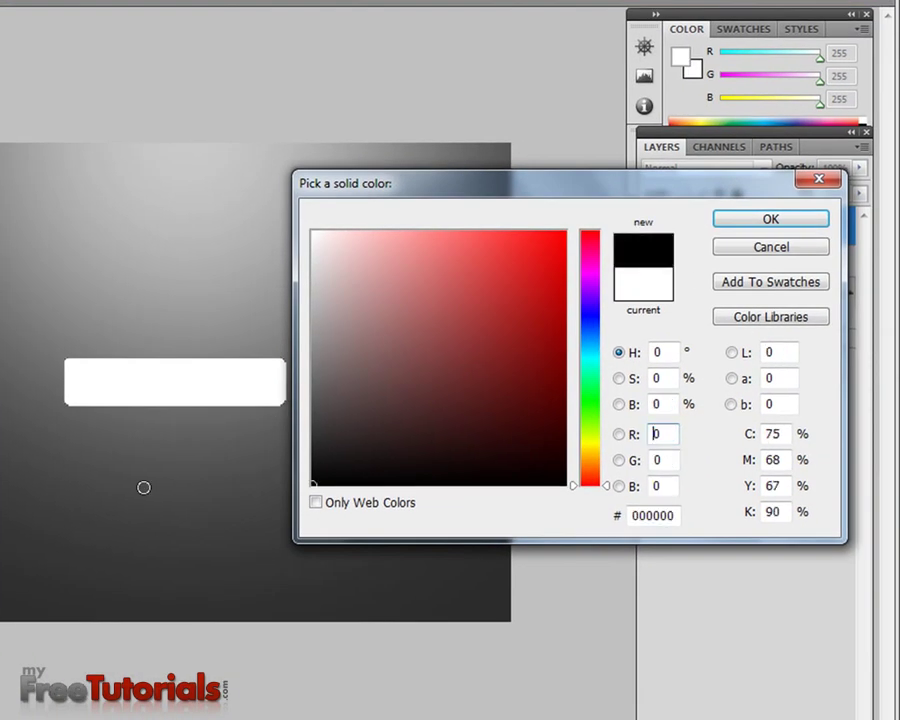
left_click(737, 222)
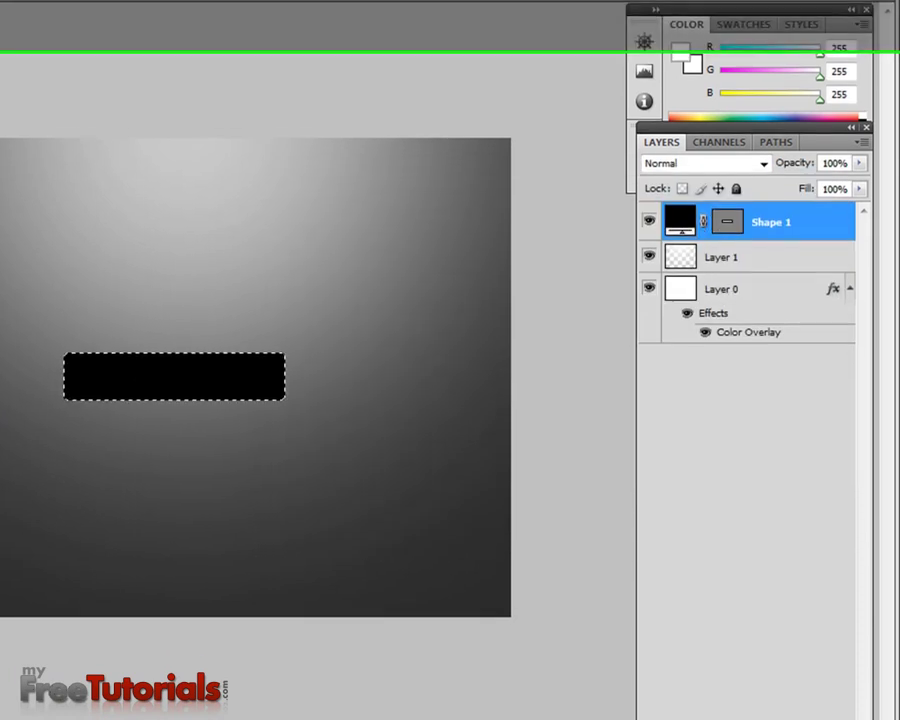
left_click(816, 704)
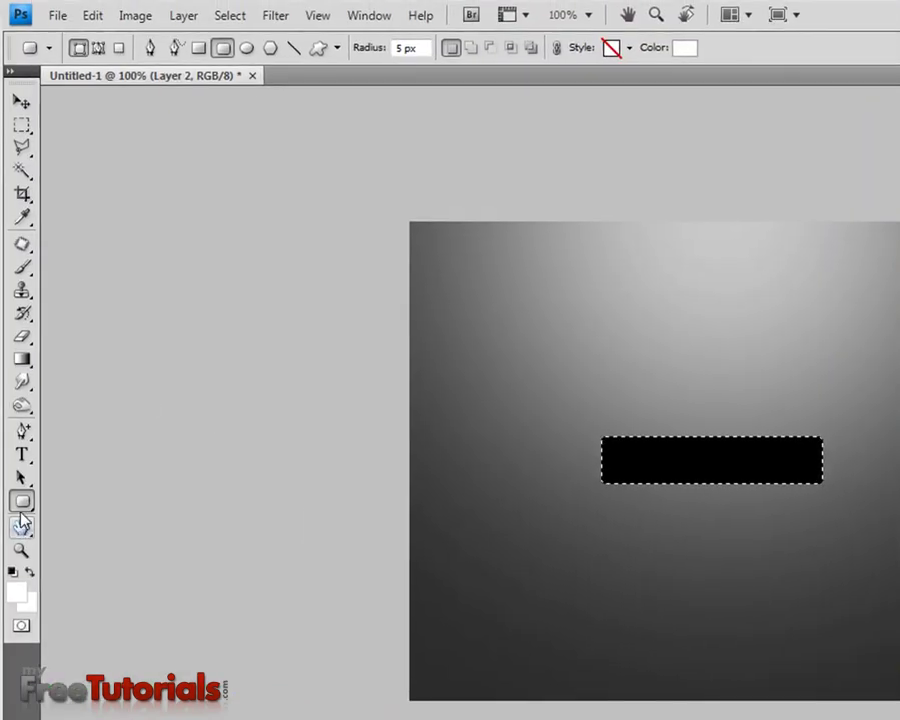
- Resize the soft brush and paint a white glow inside the black bar
left_click(21, 268)
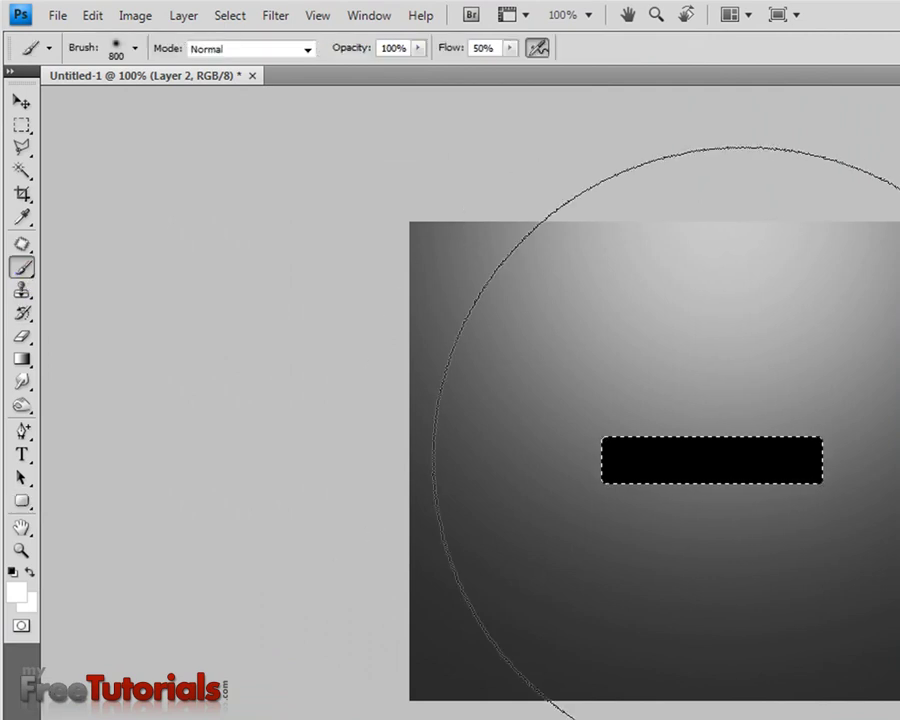
key("bracketright")
key("bracketright")
key("bracketright")
key("bracketright")
key("bracketright")
key("bracketleft")
key("bracketleft")
key("bracketleft")
key("bracketleft")
key("bracketleft")
key("bracketleft")
key("bracketleft")
key("bracketleft")
key("bracketleft")
key("bracketright")
key("bracketright")
key("bracketleft")
key("bracketleft")
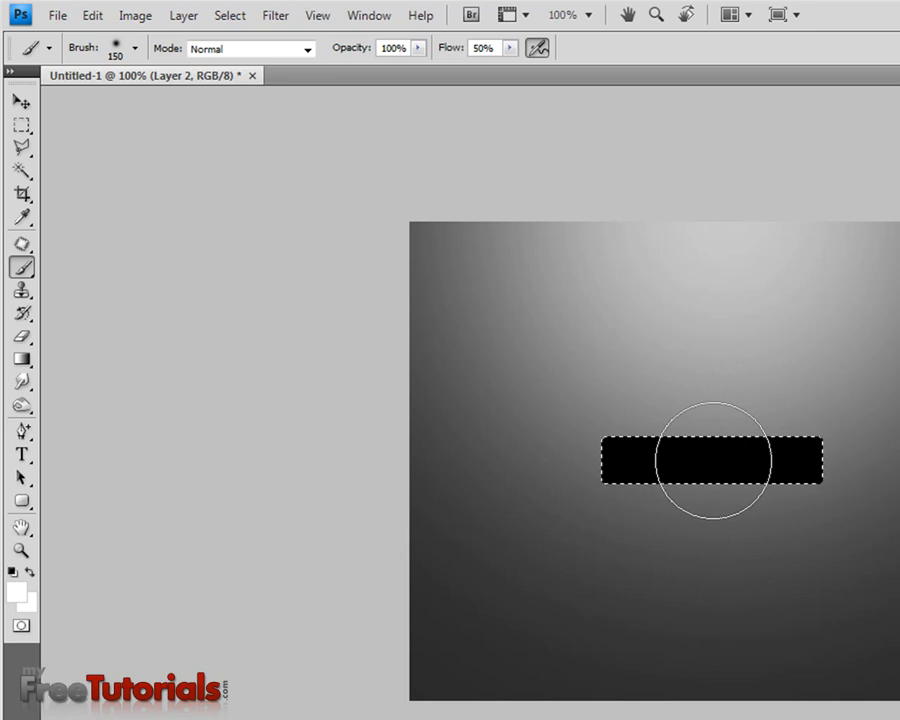
left_click(713, 460)
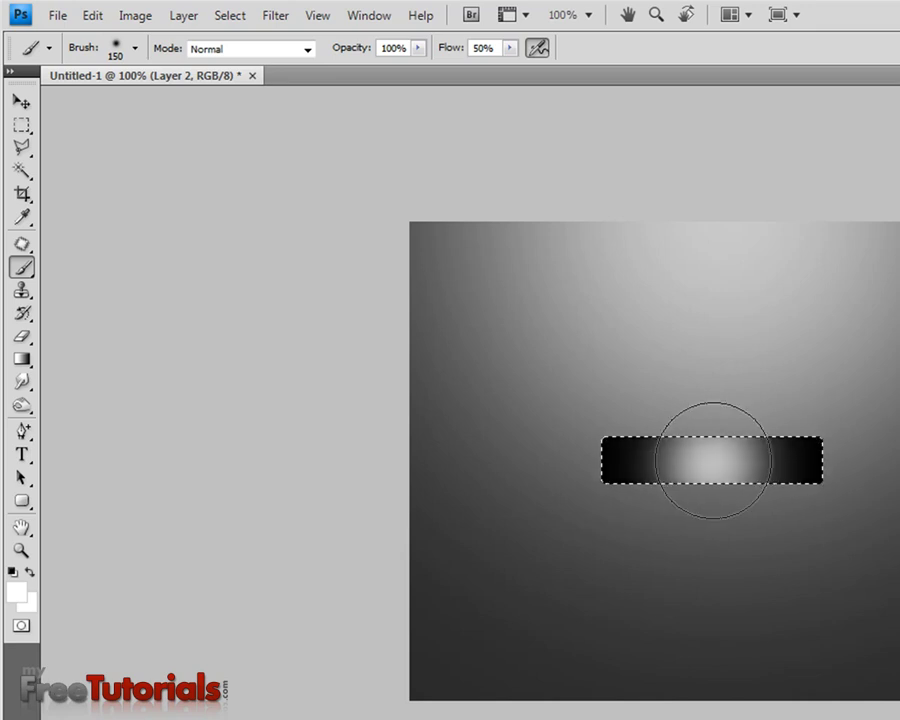
mouse_move(713, 460)
left_mouse_down()
mouse_move(733, 429)
mouse_move(705, 485)
left_mouse_up()
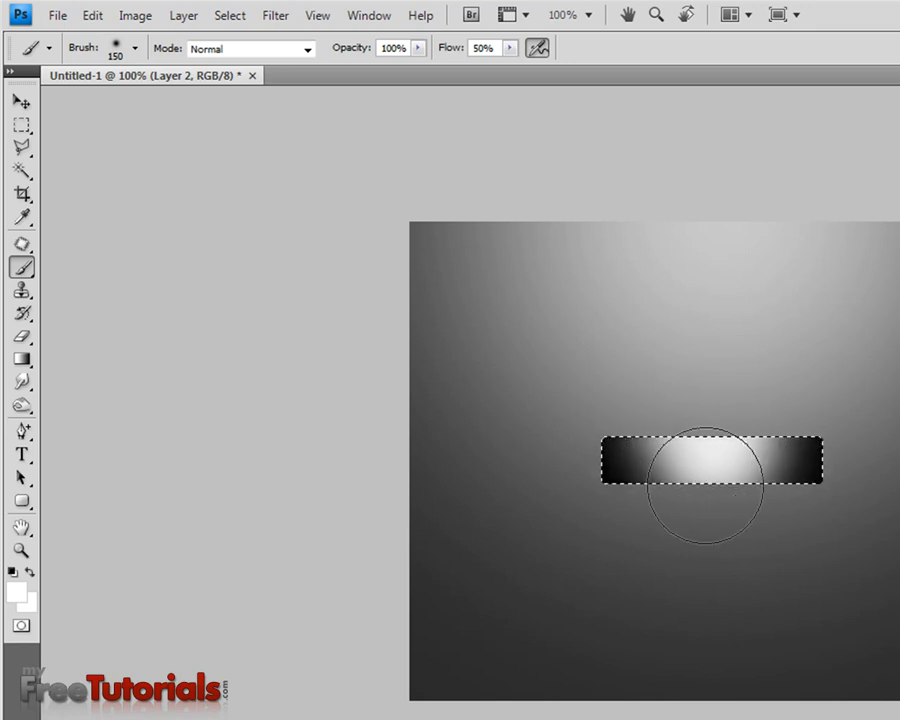
left_click_drag(705, 485, 708, 509)
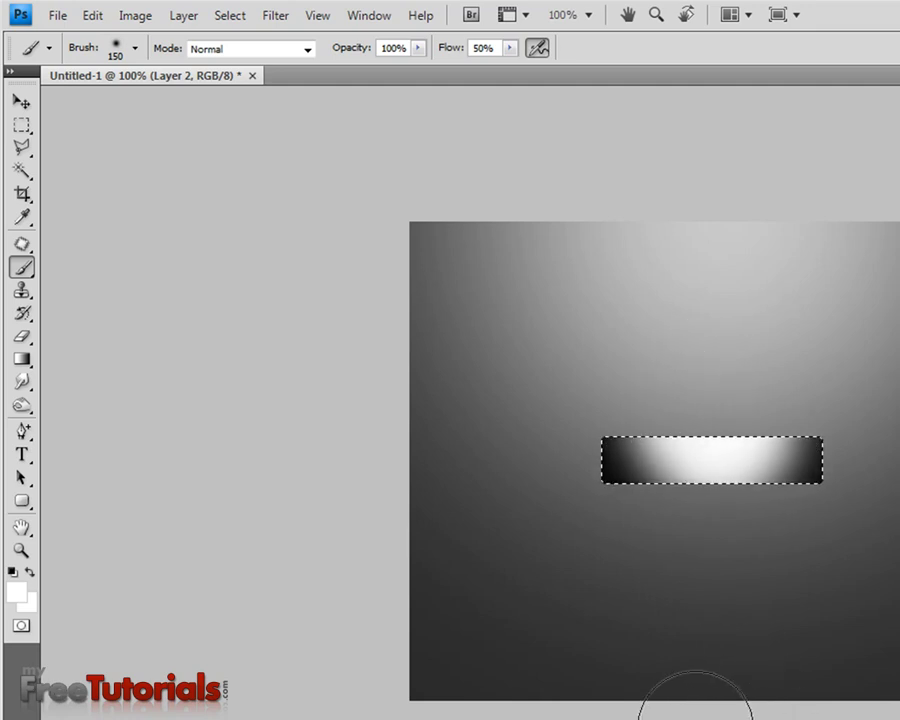
- Undo that glow, repaint a soft white highlight in the bar's middle, and deselect
key("ctrl+z")
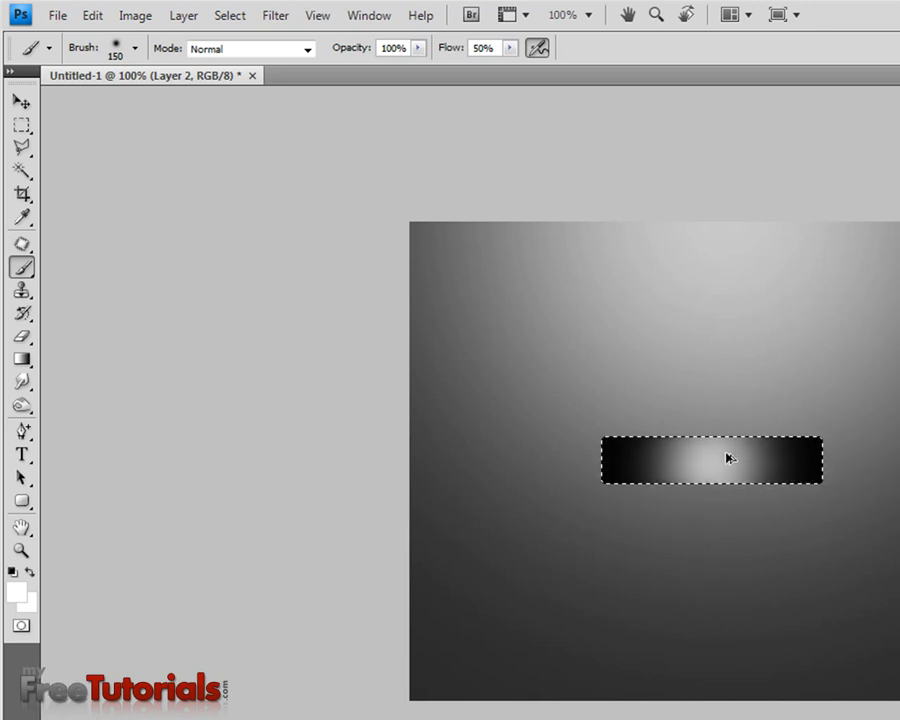
key("ctrl+z")
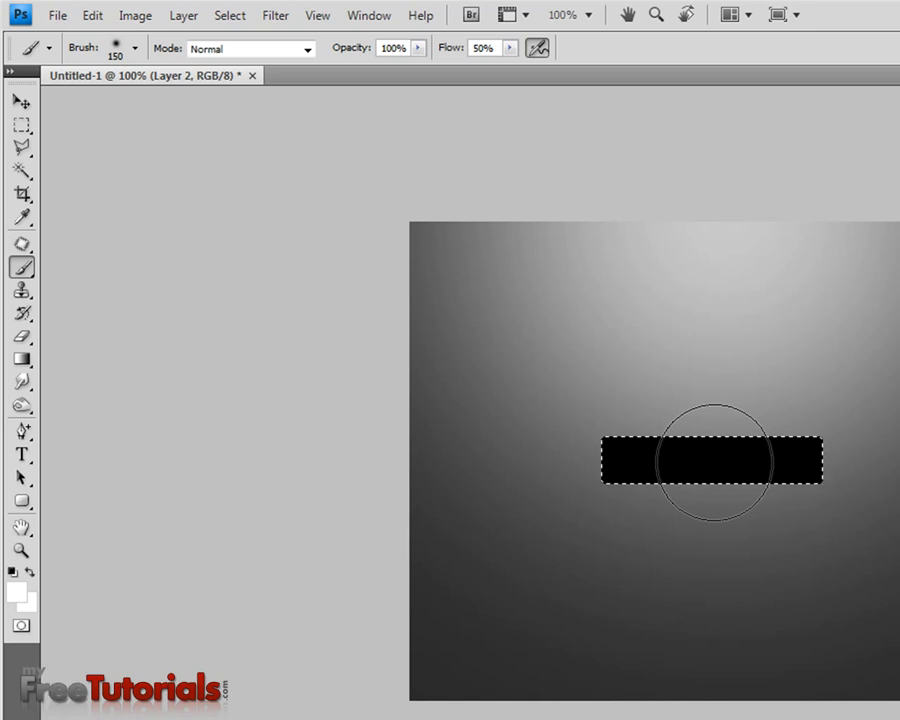
mouse_move(714, 462)
left_mouse_down()
mouse_move(723, 442)
mouse_move(699, 438)
left_mouse_up()
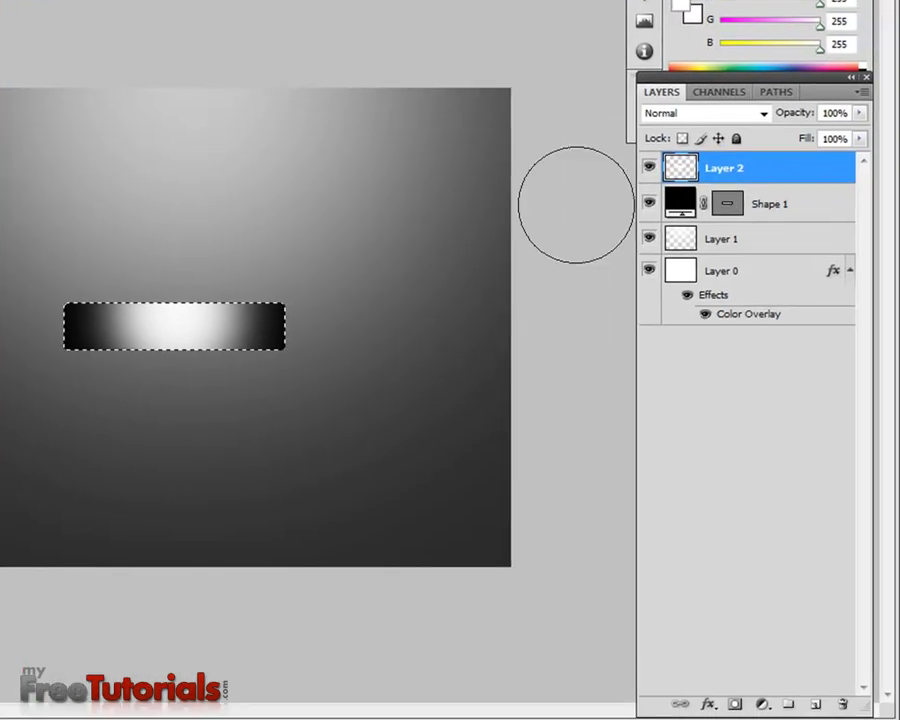
key("ctrl+d")
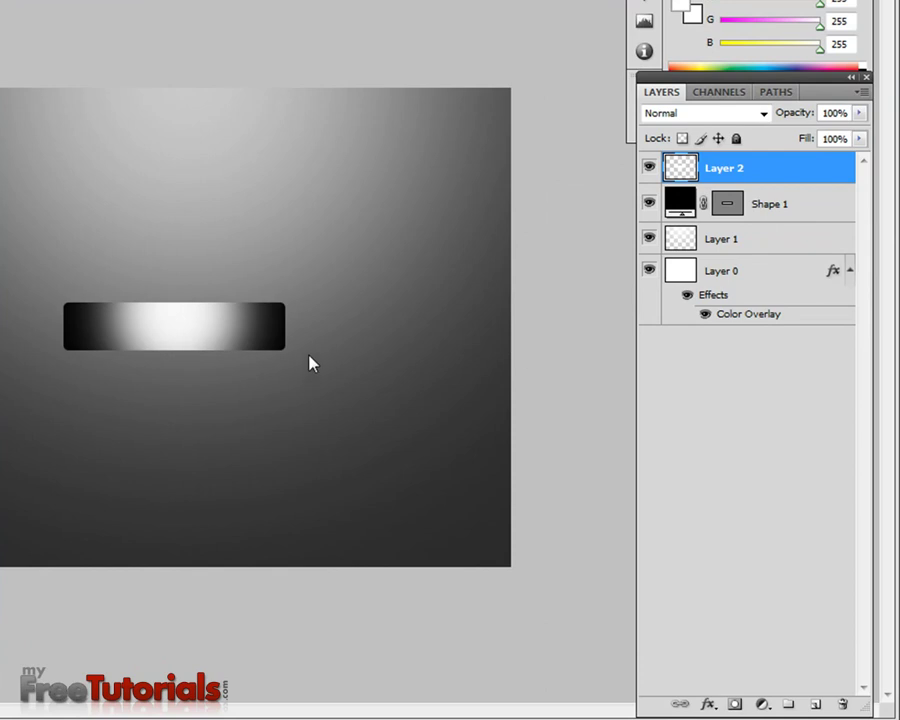
- Give Layer 2 a Drop Shadow with 0 px distance and enable Bevel and Emboss
right_click(779, 178)
left_click(775, 206)
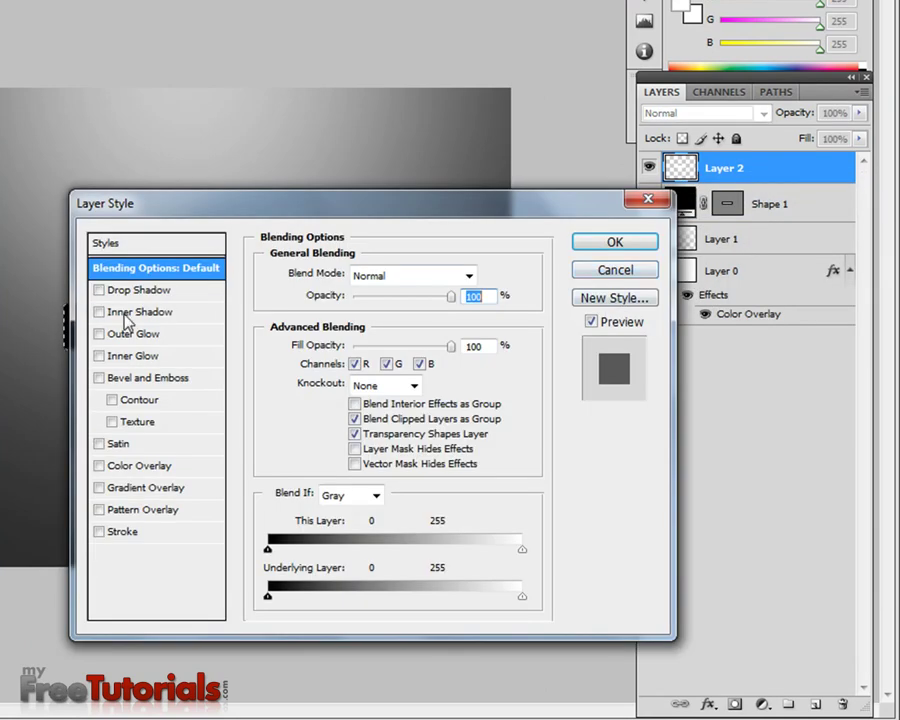
left_click(124, 292)
left_click_drag(222, 218, 473, 92)
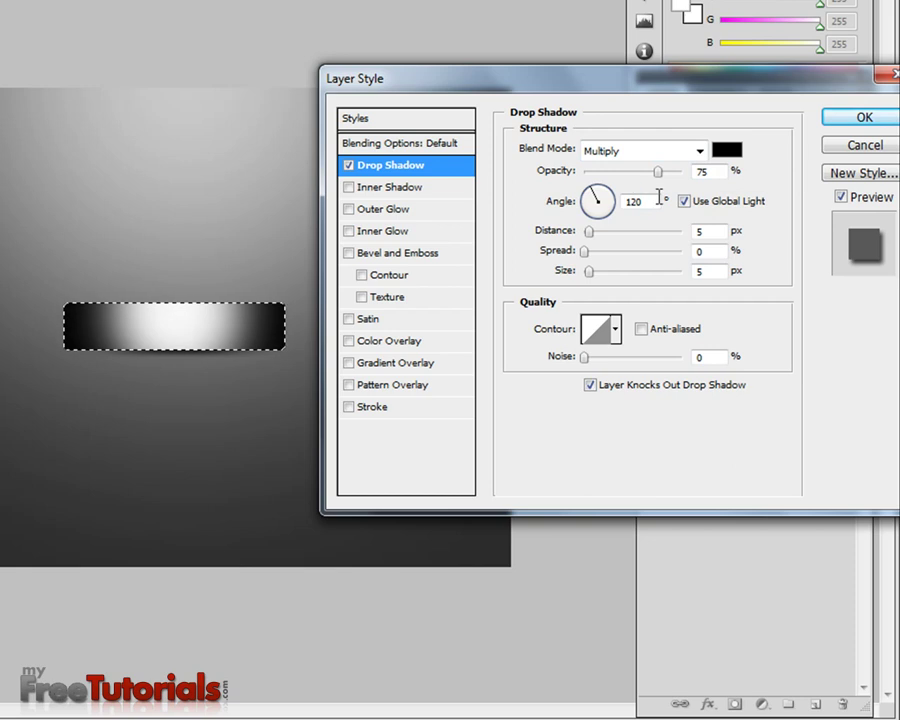
left_click(710, 231)
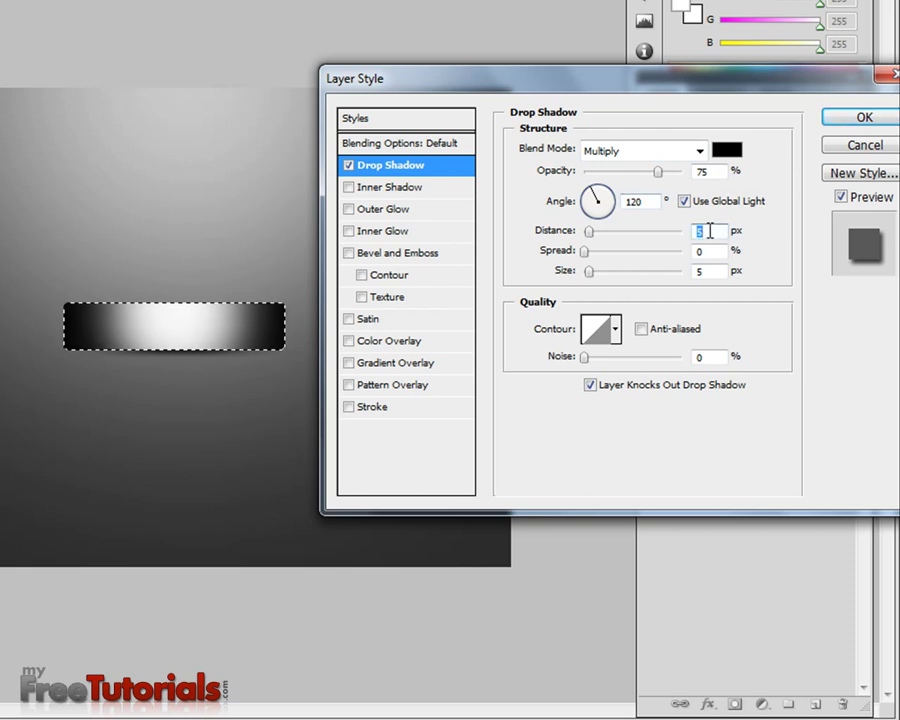
type("0")
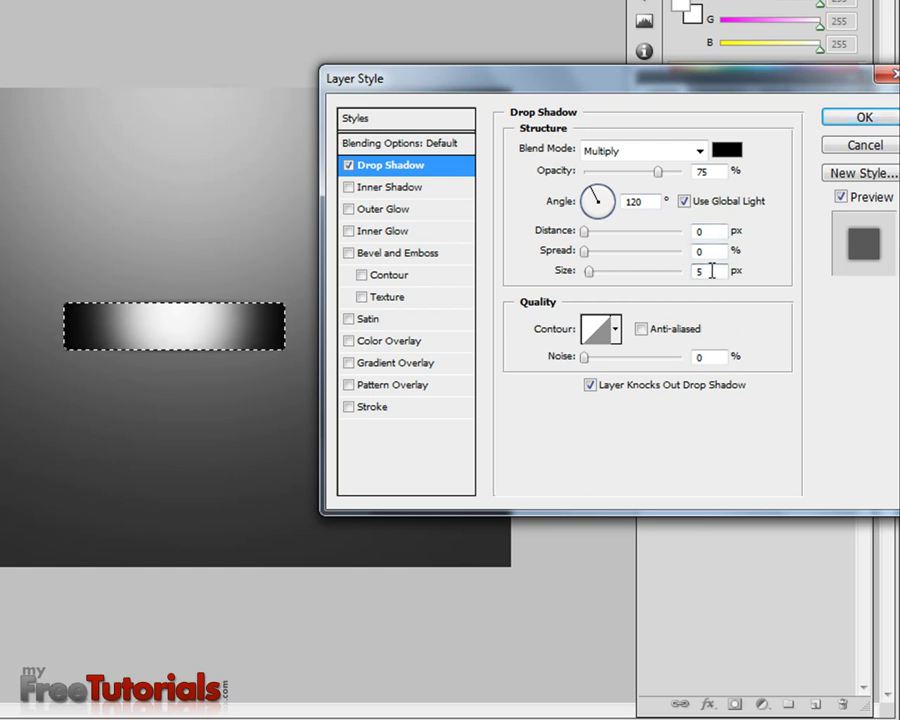
left_click(385, 254)
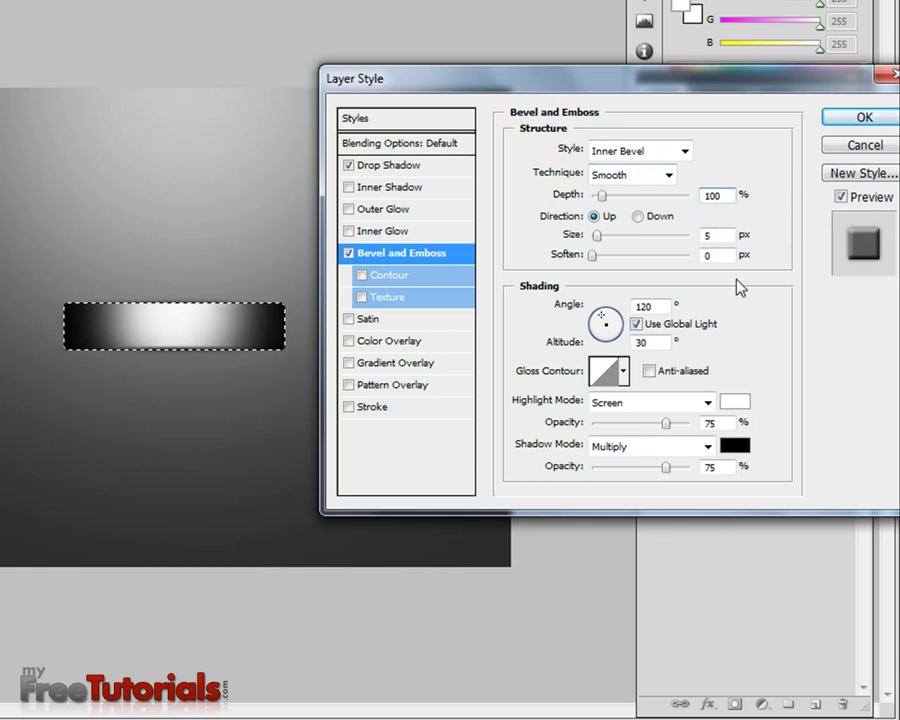
- Set the bevel to 1000% depth, 0 px size, 100% highlight and 50% shadow opacity
type("0")
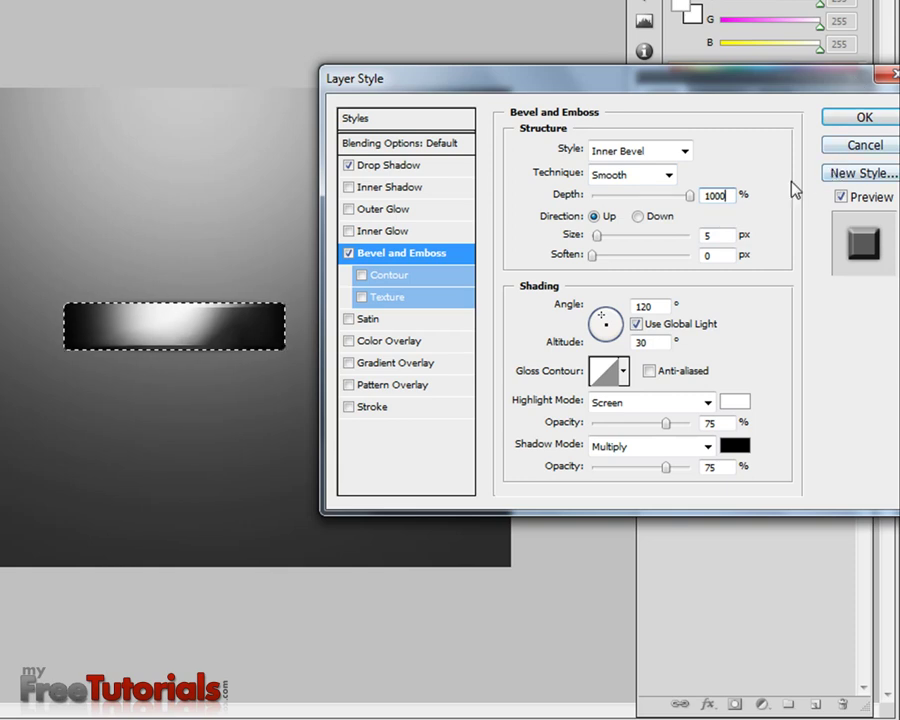
left_click(724, 235)
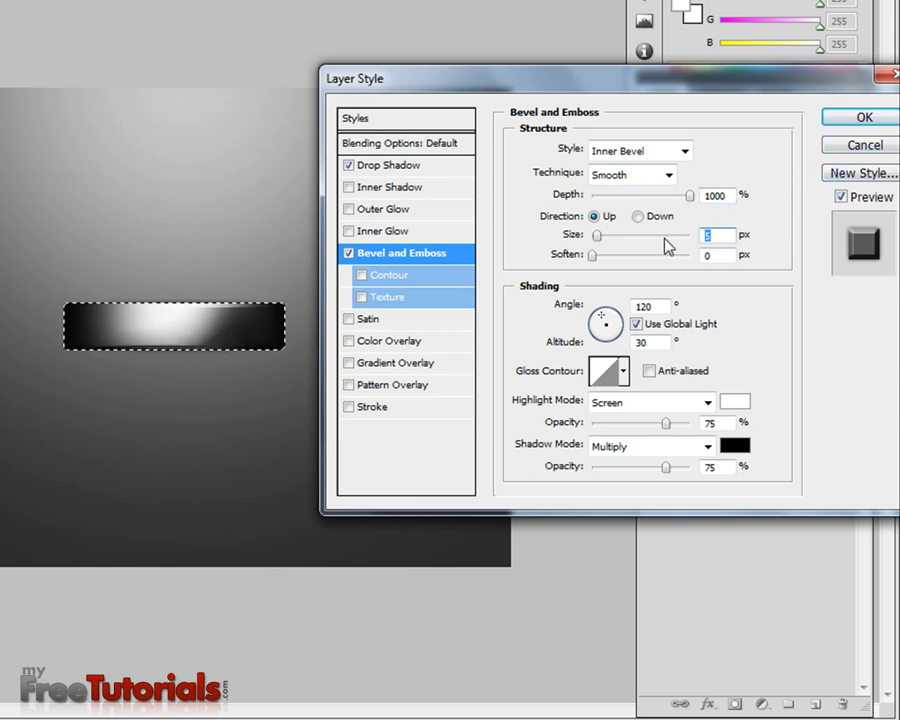
type("0")
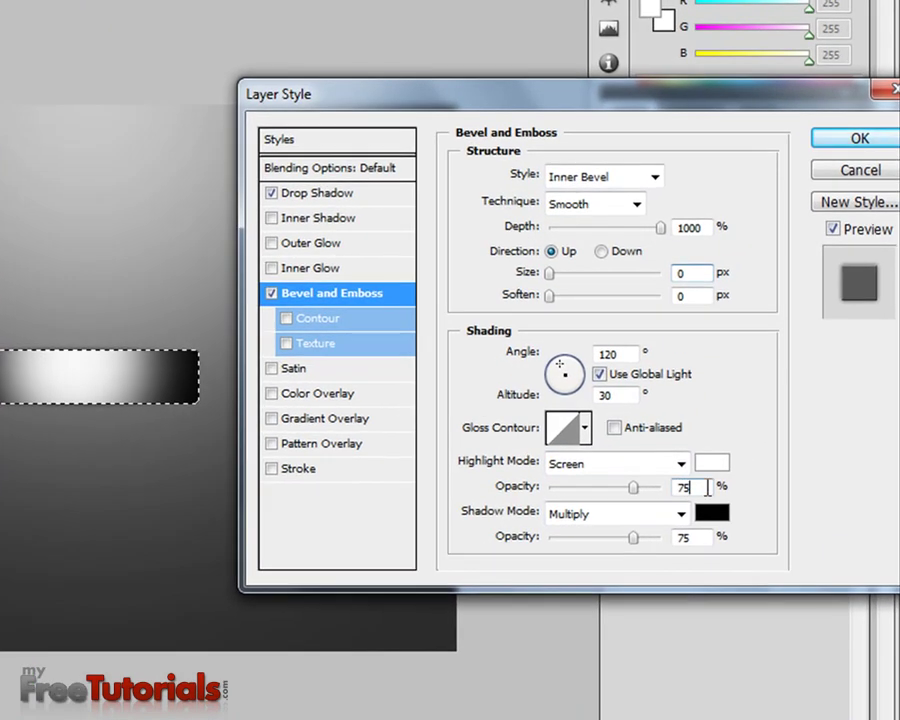
double_click(707, 487)
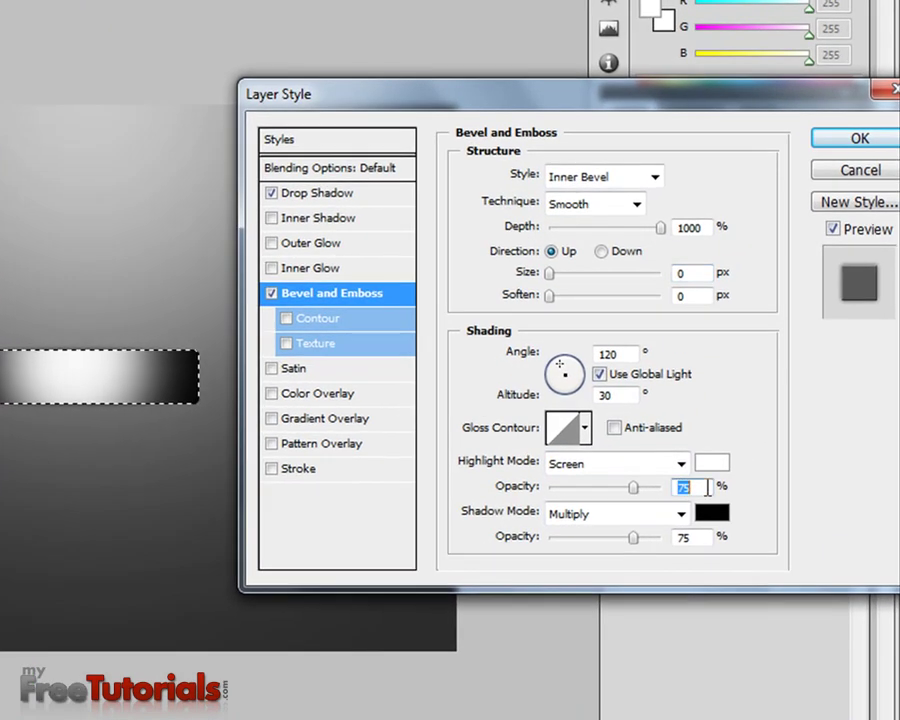
type("100")
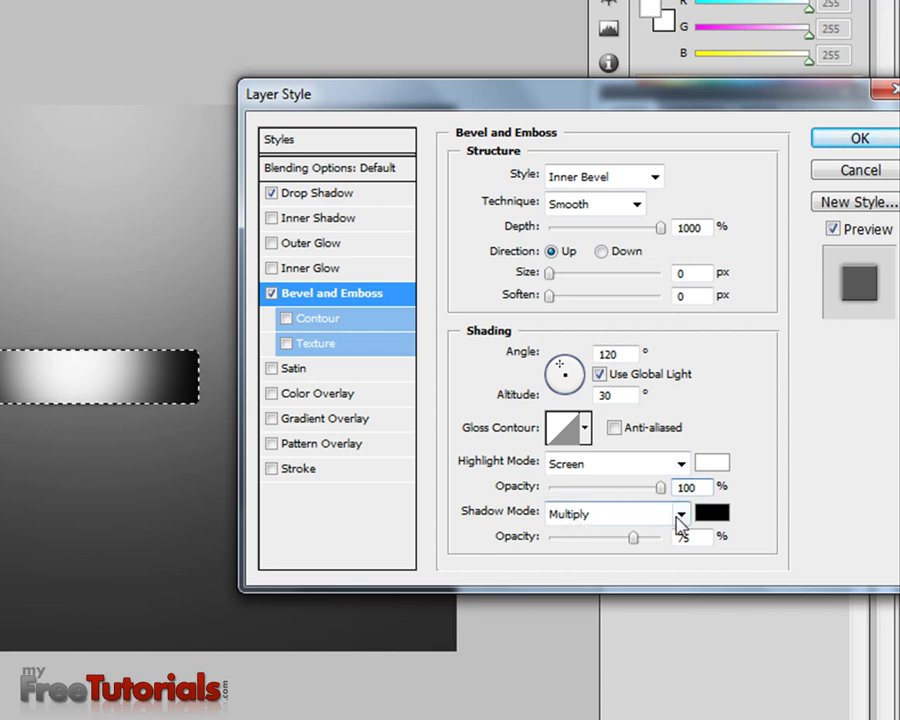
double_click(705, 538)
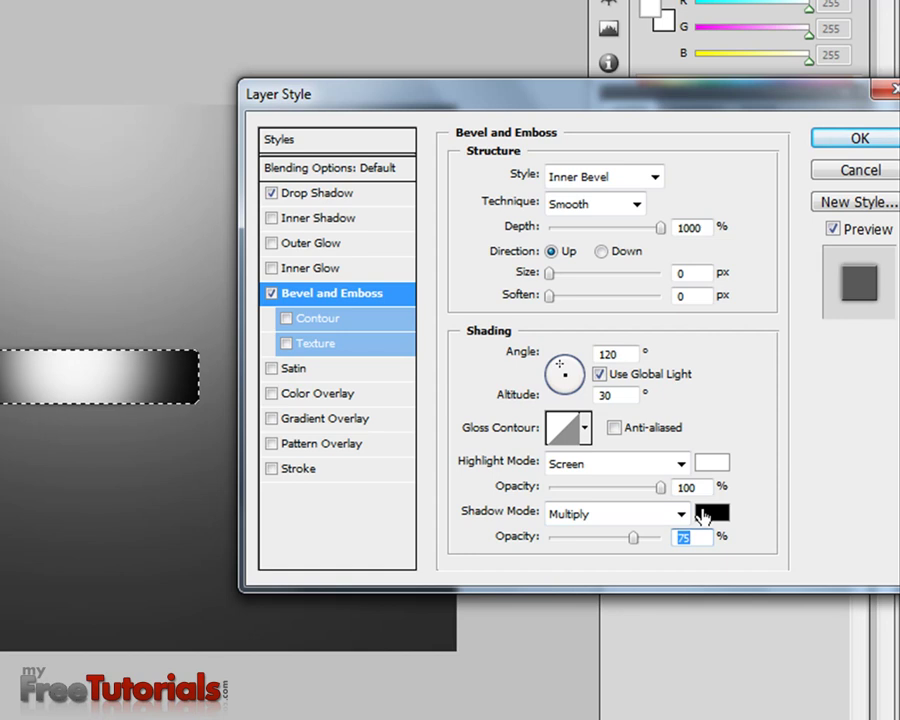
type("50")
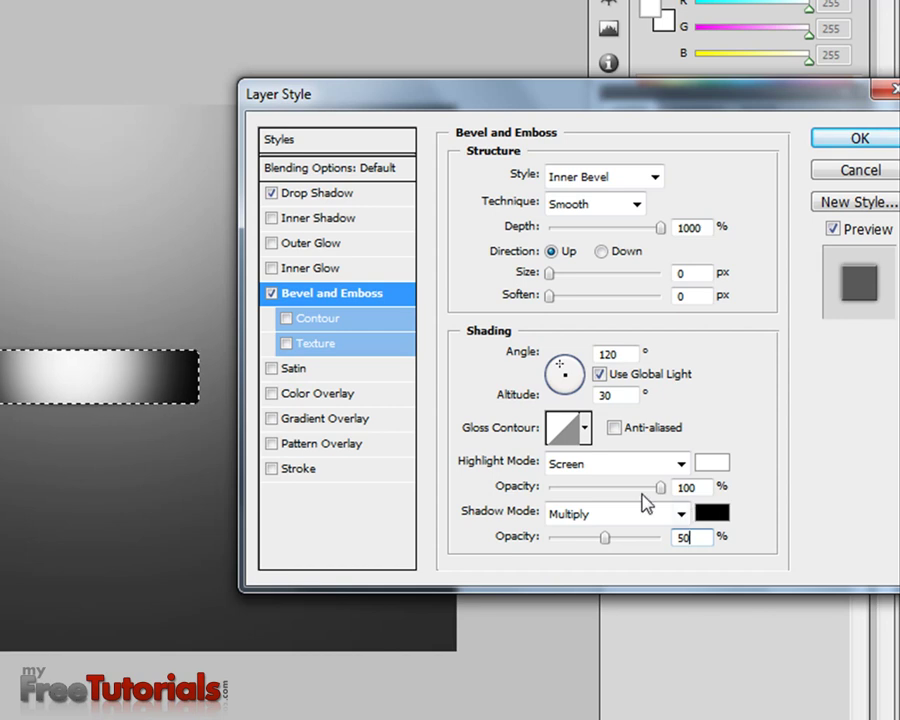
left_click(272, 419)
- Set the gradient overlay's start colour stop to dark red #380101
left_click(318, 420)
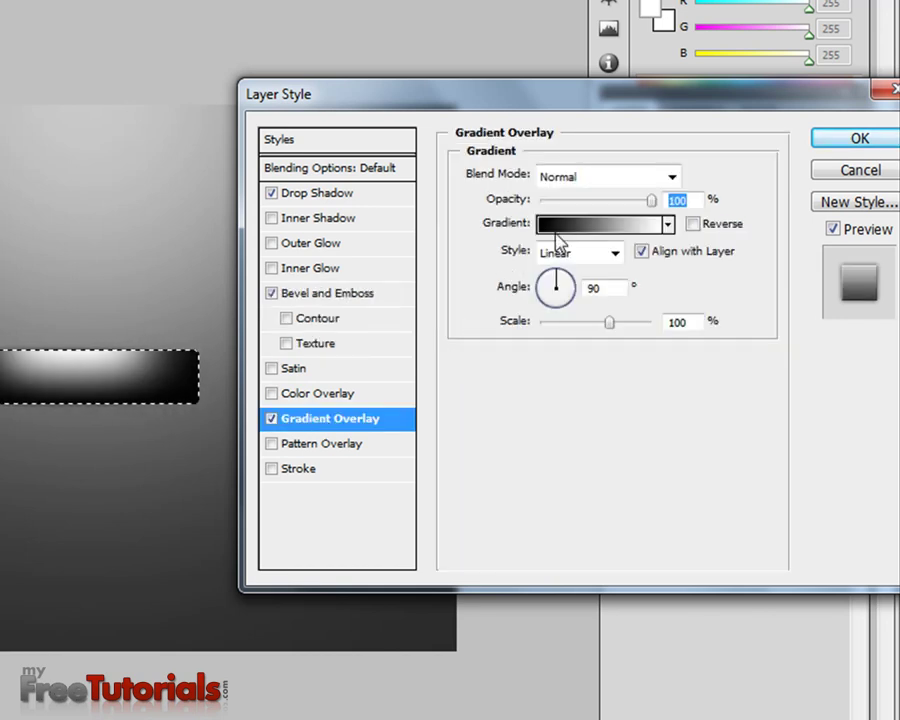
left_click(555, 228)
left_click(347, 473)
left_click(348, 474)
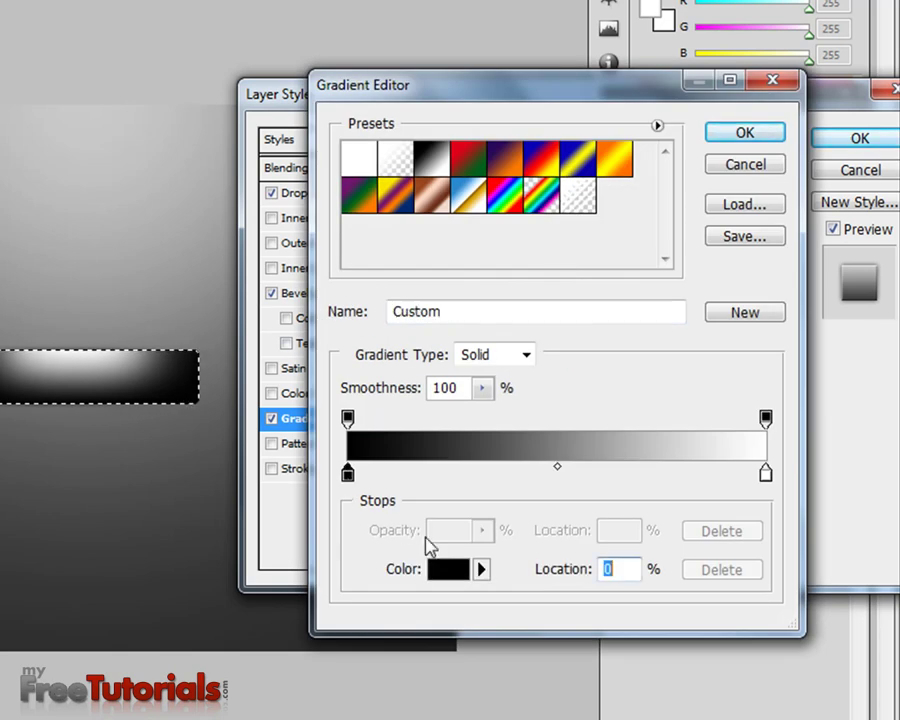
left_click(450, 572)
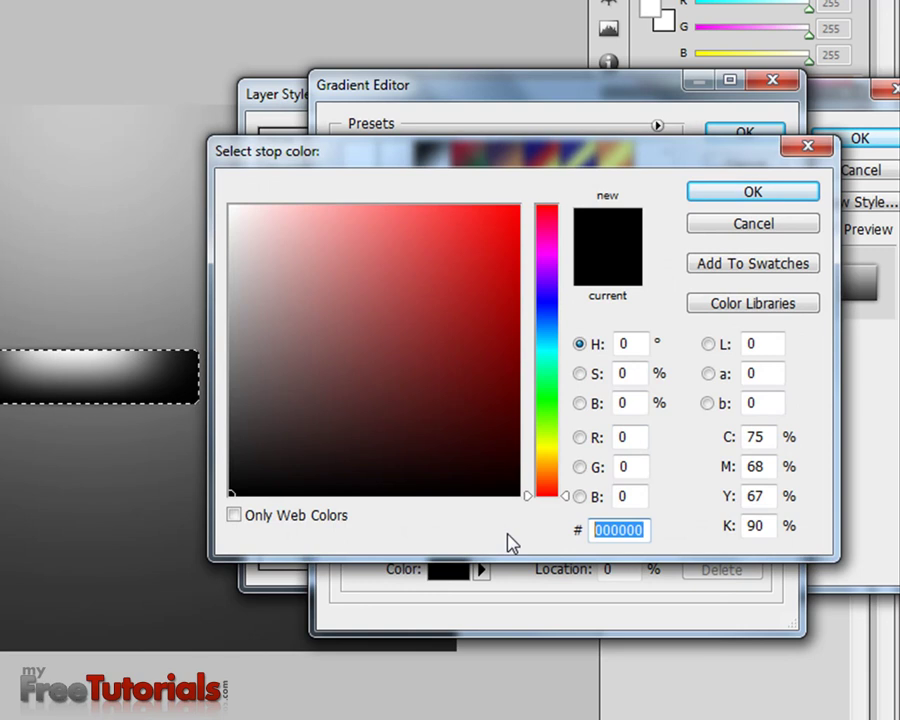
type("380101")
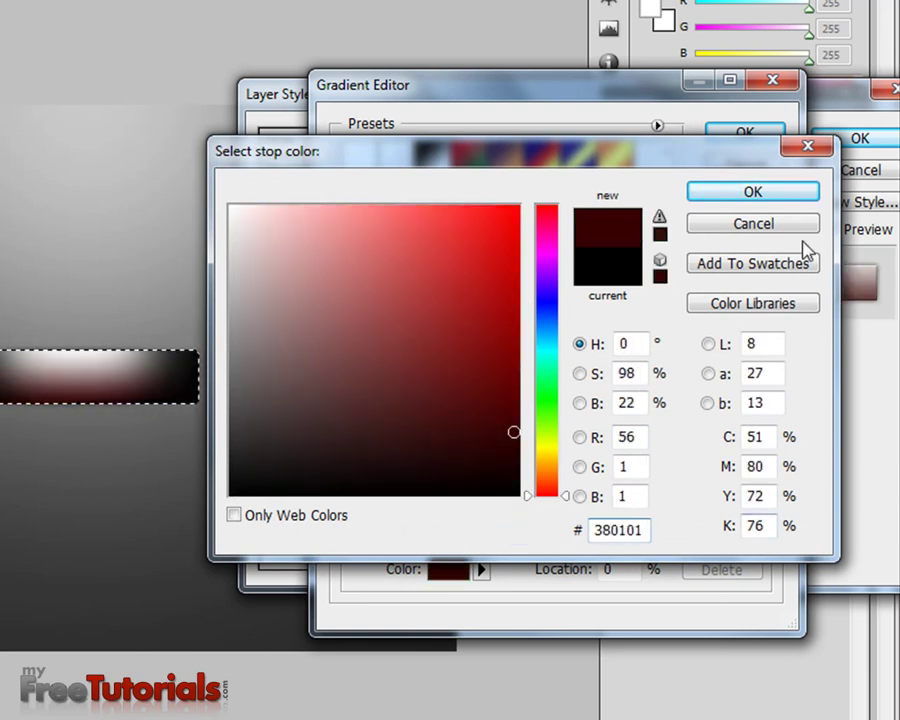
left_click(754, 193)
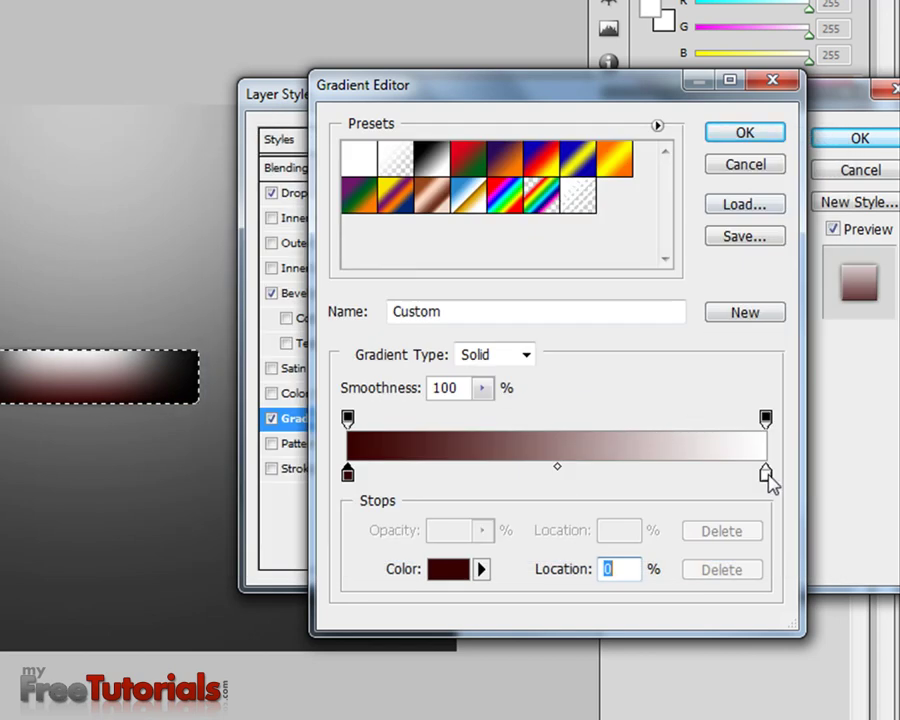
- Set the gradient's end stop to bright red #eb2e2e and apply the overlay
left_click(768, 476)
left_click(450, 569)
double_click(636, 527)
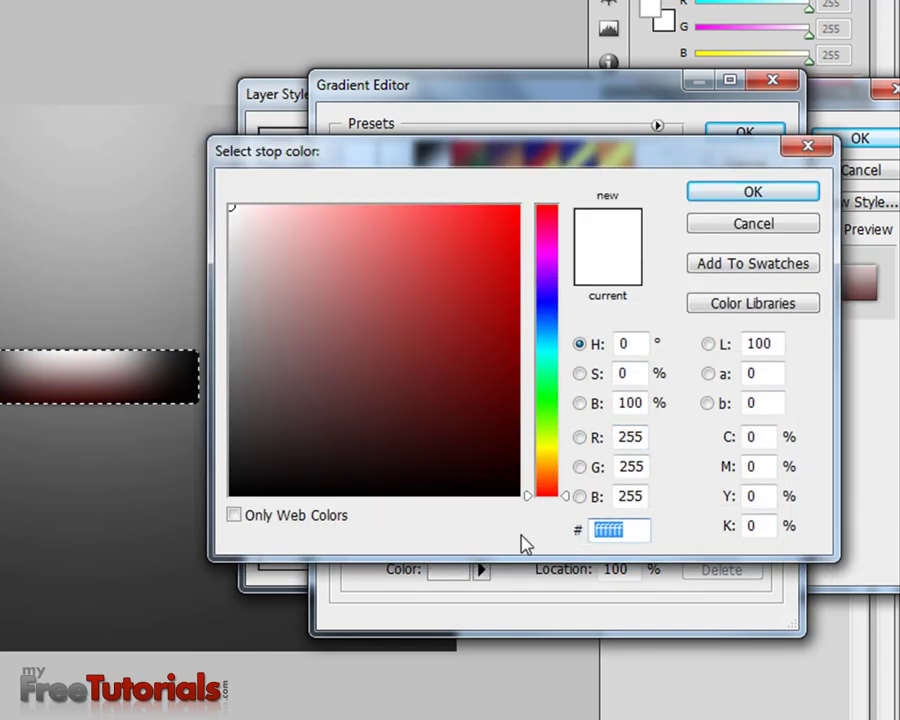
type("e")
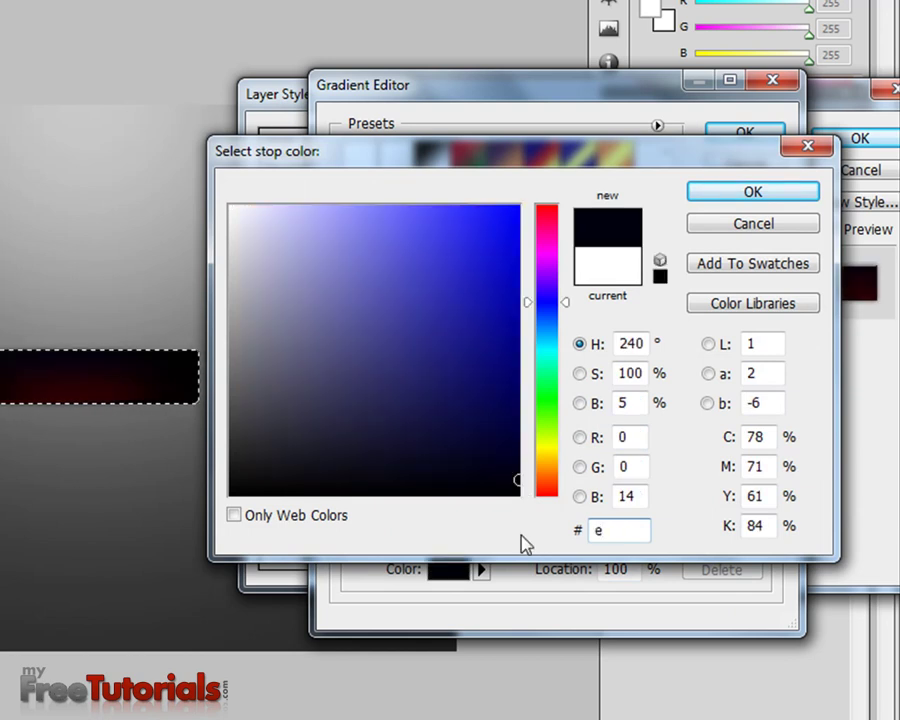
type("b2")
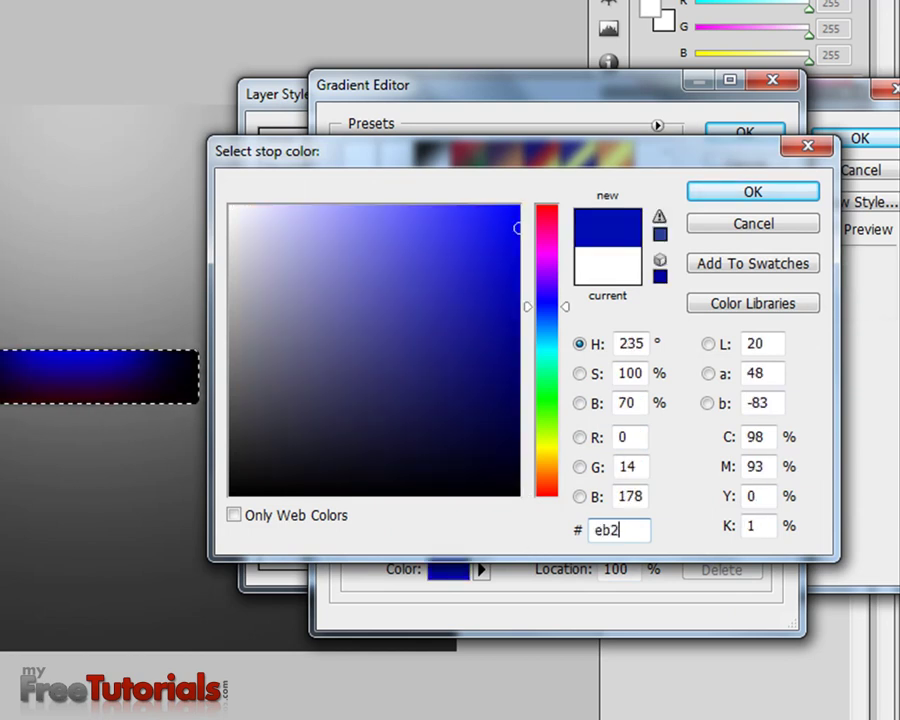
type("e2e")
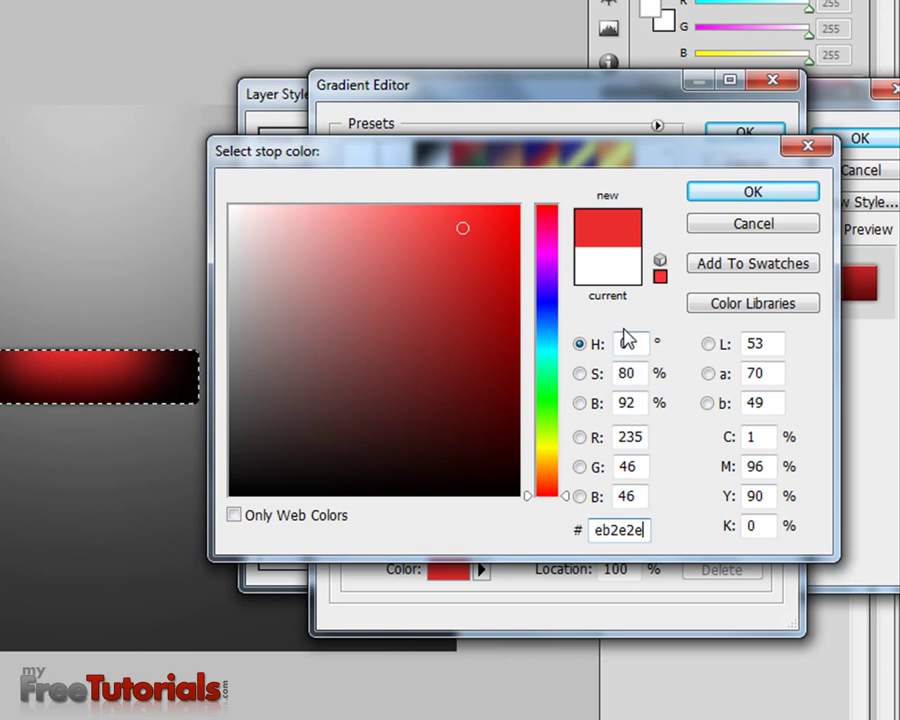
left_click(731, 194)
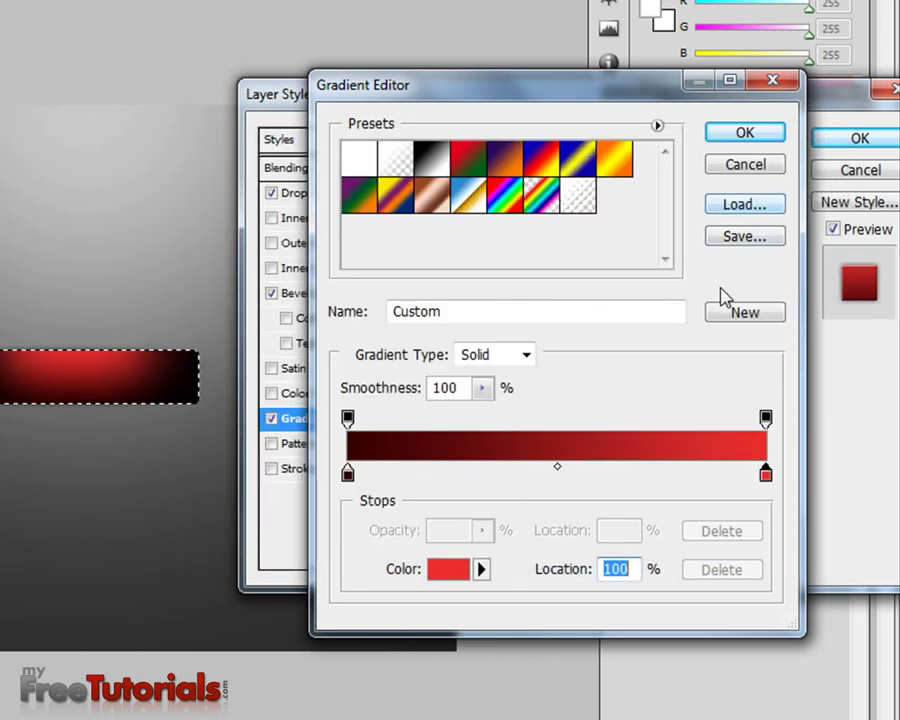
left_click(756, 137)
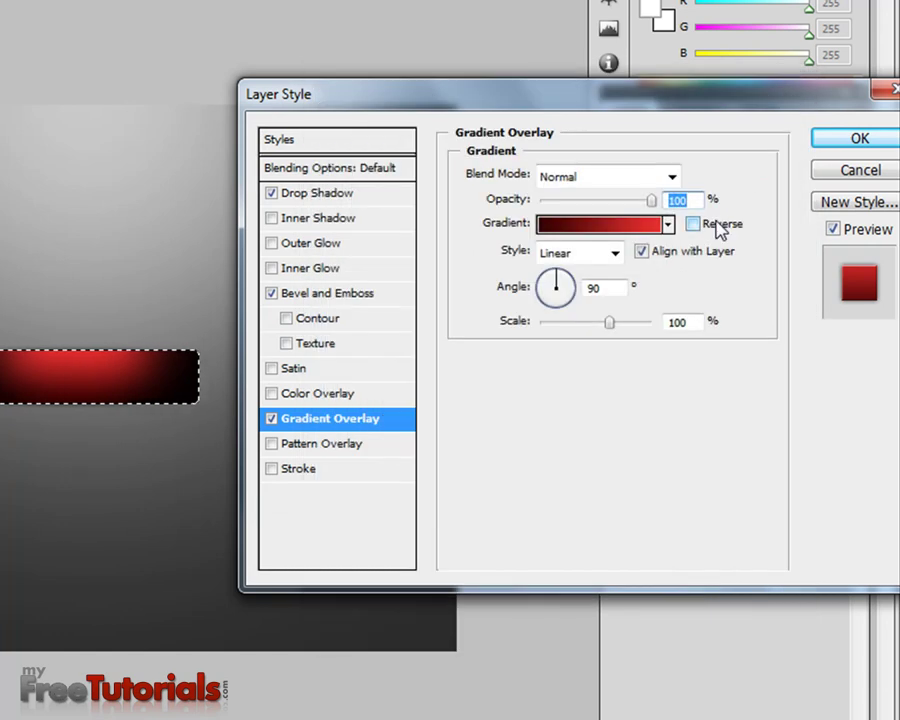
left_click_drag(768, 100, 706, 112)
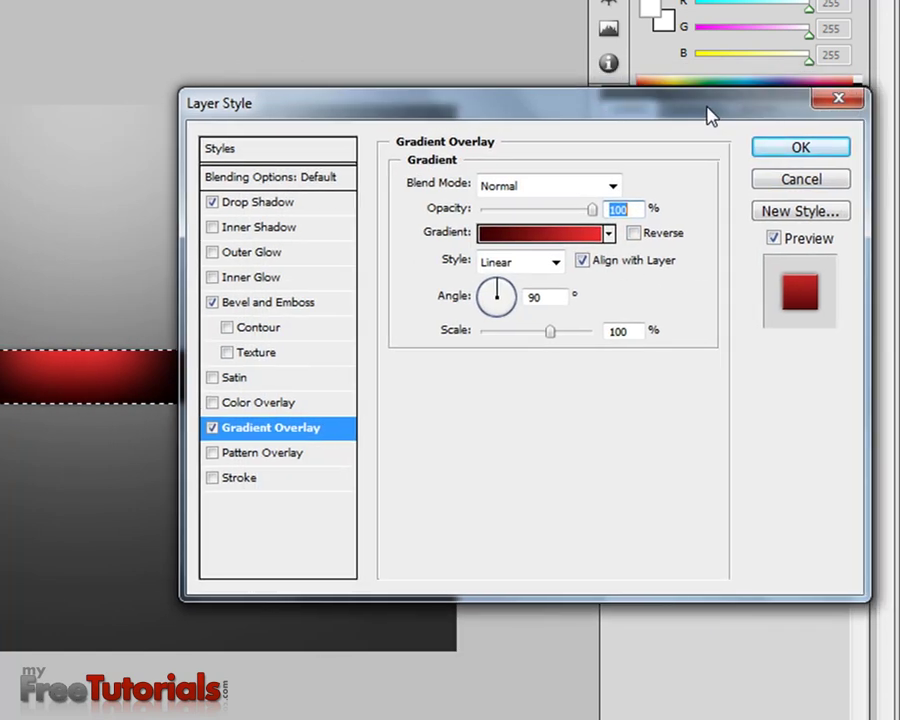
left_click(792, 153)
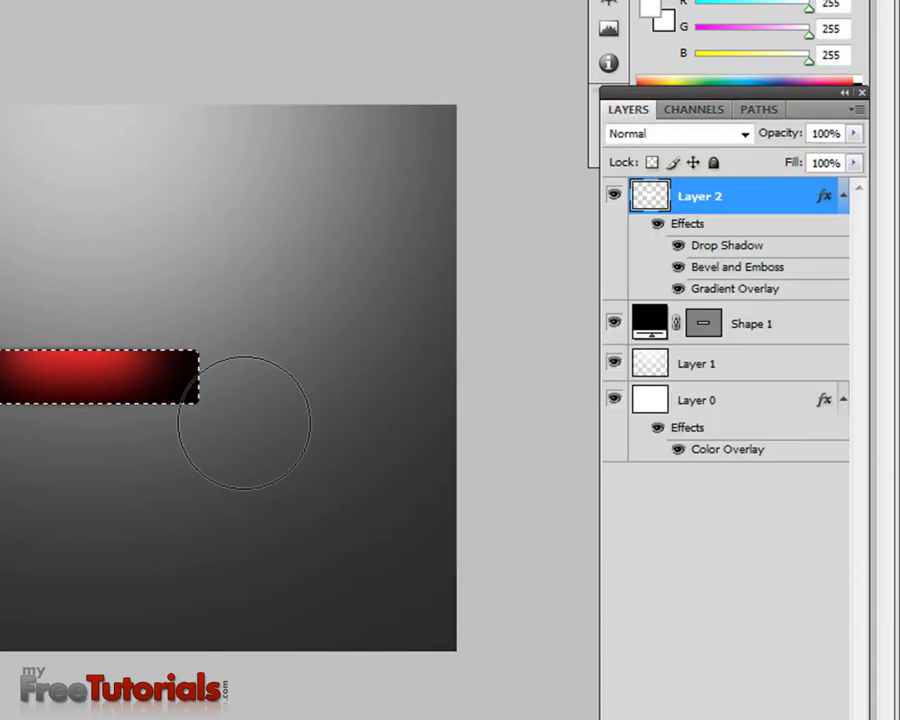
- Deselect and duplicate Layer 2 as Layer 2 copy
key("ctrl+d")
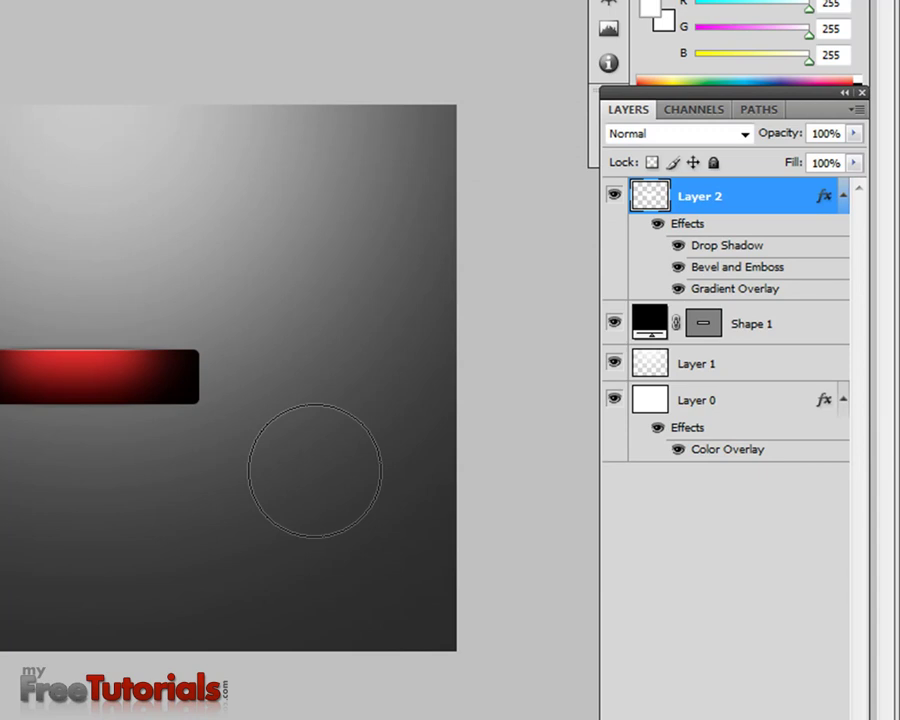
right_click(756, 208)
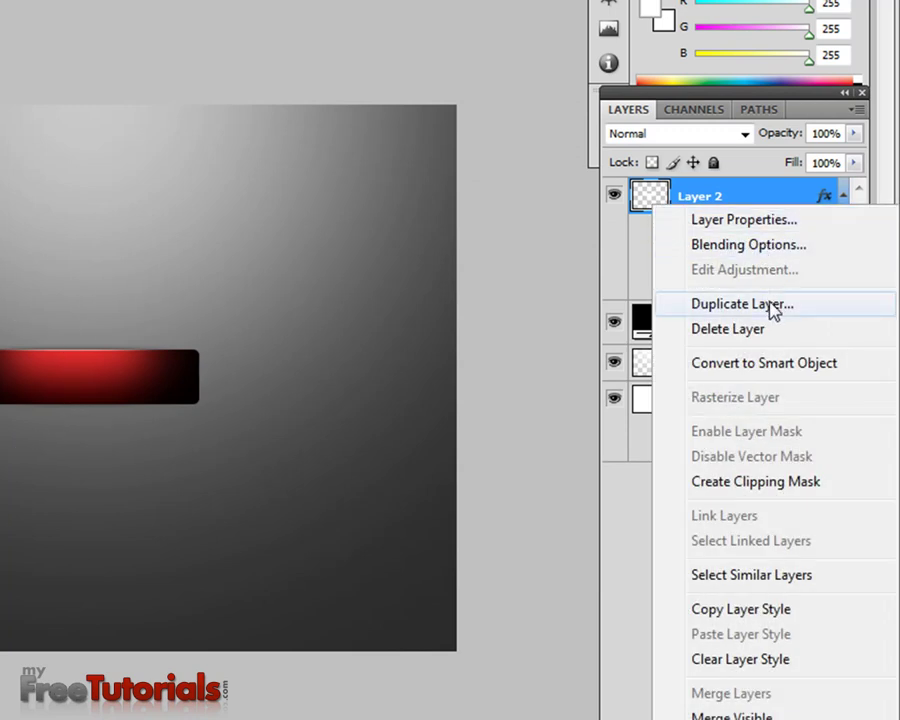
left_click(773, 304)
left_click(276, 152)
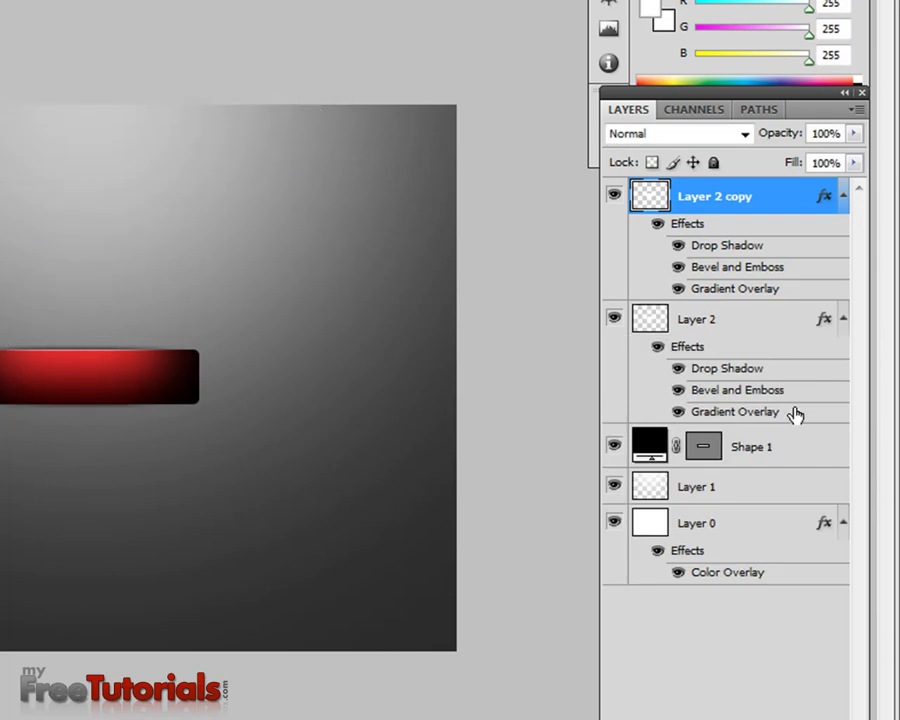
- Duplicate Layer 2 a second time to create Layer 2 copy 2
left_click(612, 320)
left_click(612, 320)
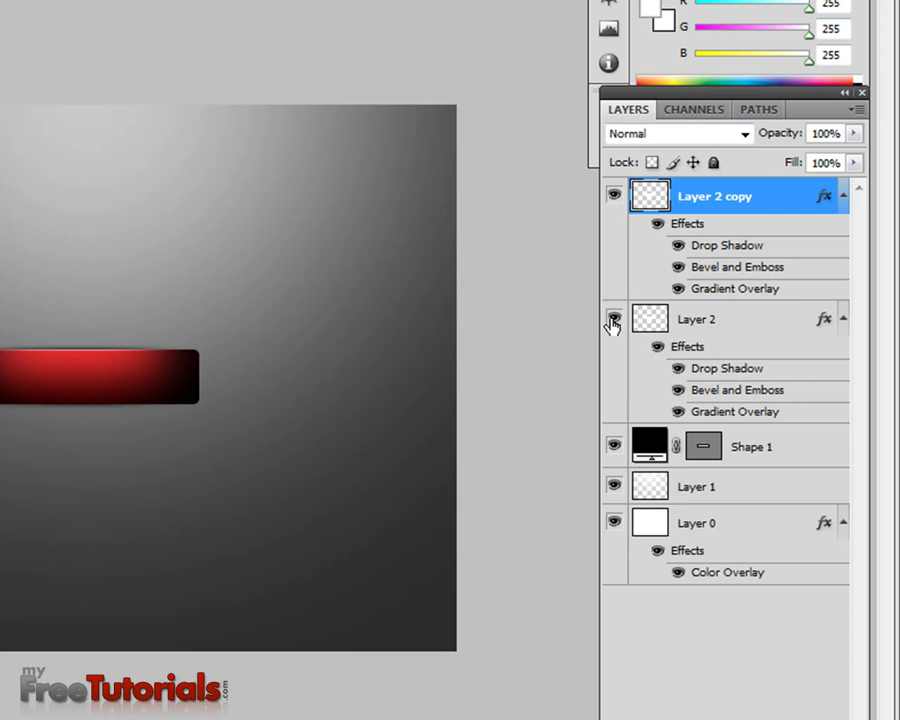
left_click(720, 322)
right_click(742, 327)
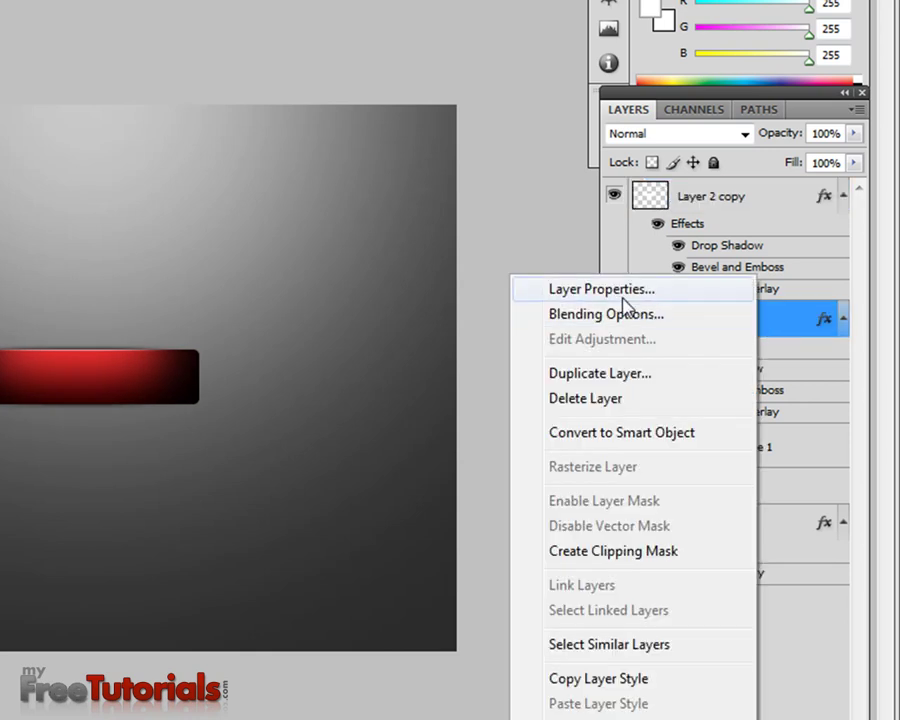
left_click(646, 378)
left_click(308, 168)
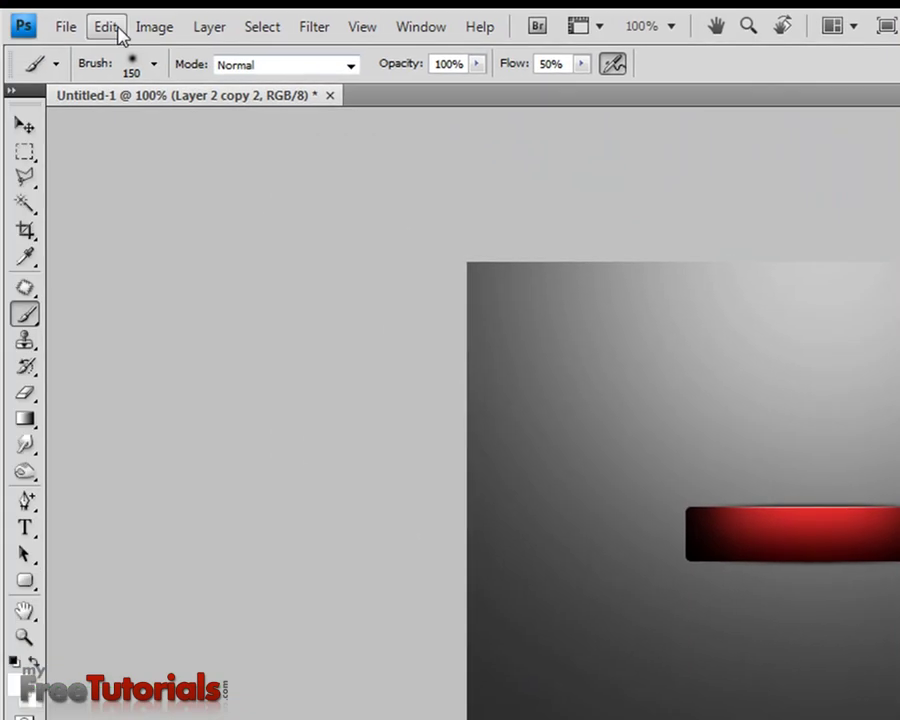
left_click(106, 27)
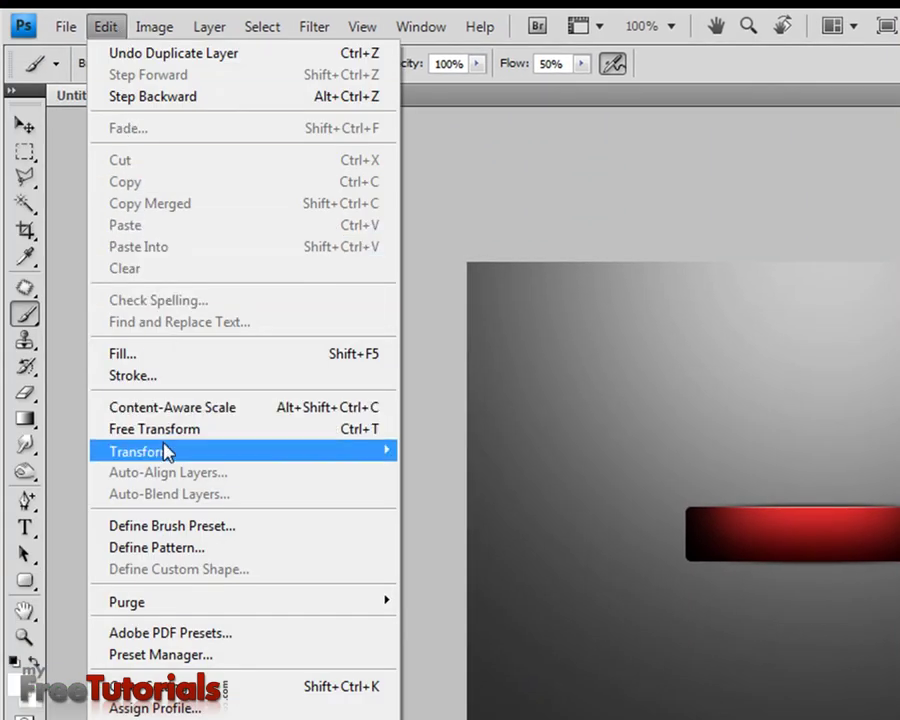
mouse_move(140, 451)
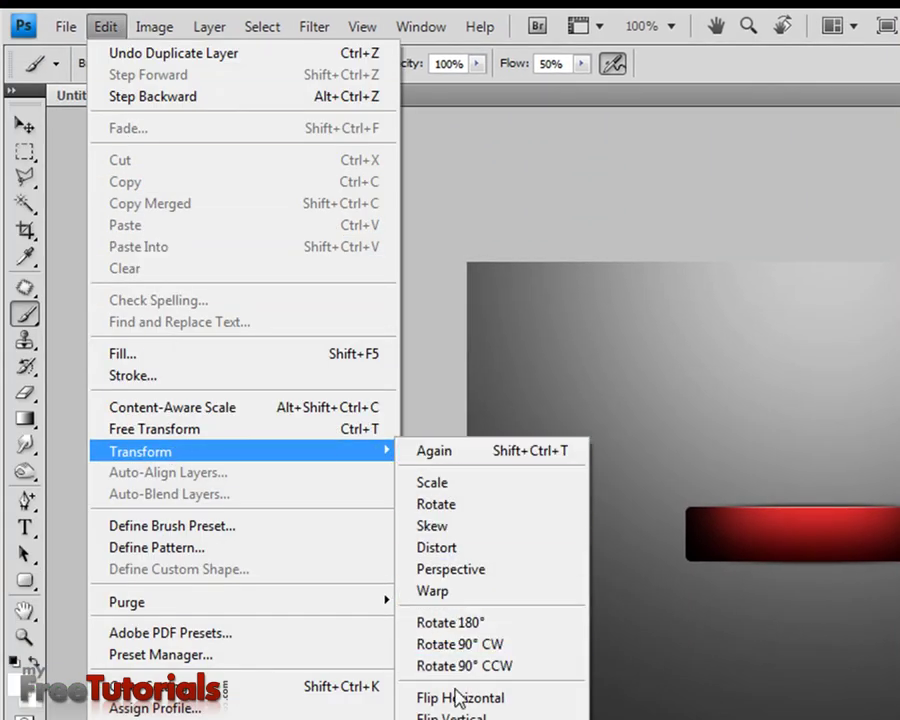
- Flip Layer 2 copy 2 vertically and move it to the top of the layer stack
left_click(455, 716)
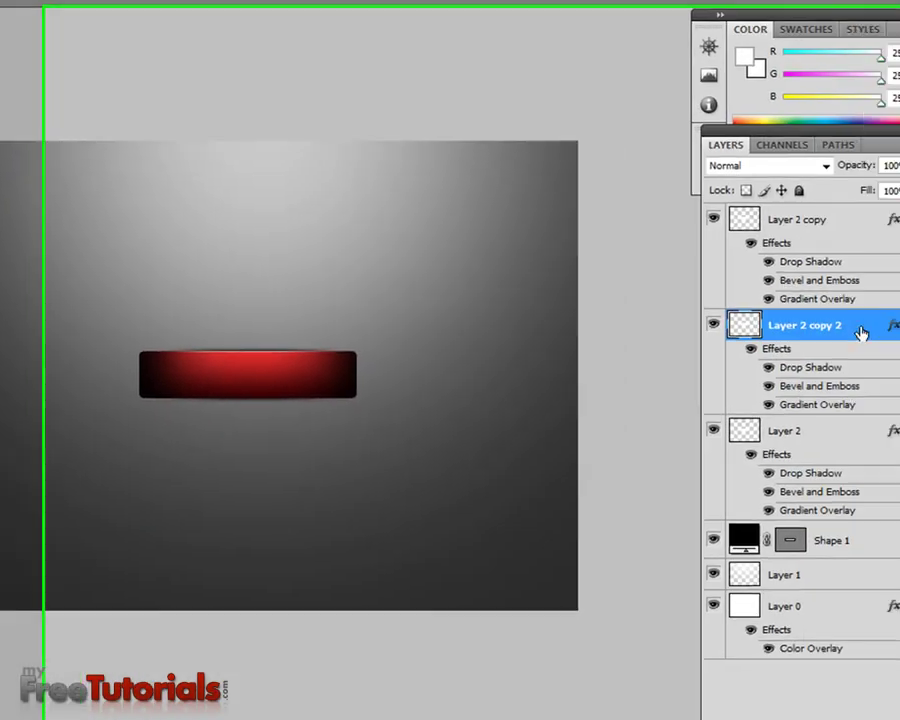
mouse_move(800, 312)
left_mouse_down()
mouse_move(790, 190)
mouse_move(788, 203)
left_mouse_up()
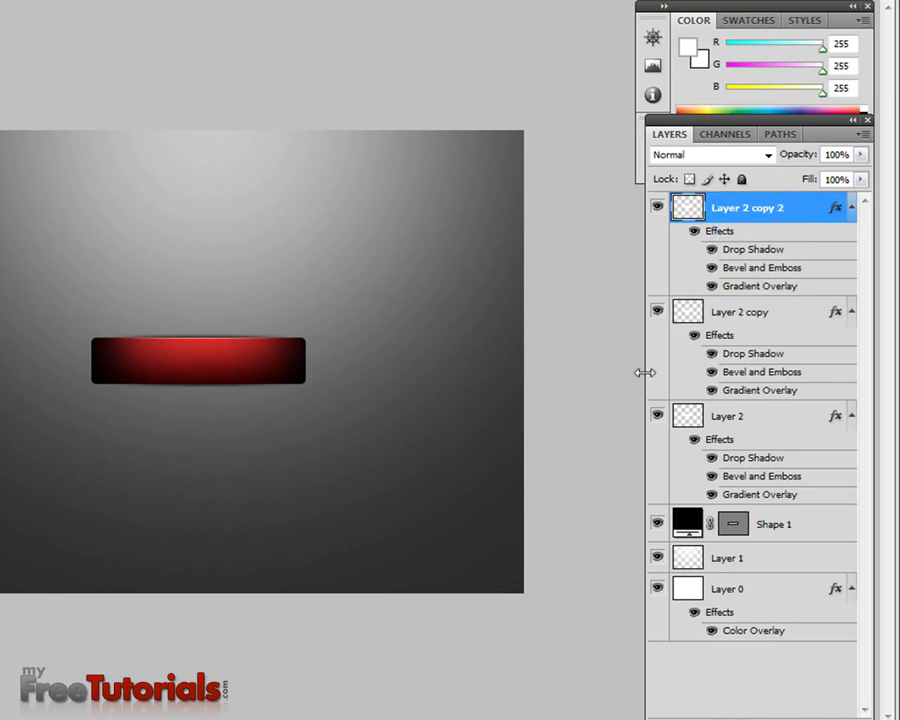
left_click(851, 208)
- Collapse the remaining layer effect lists and hide Layer 1's soft white glow
left_click(851, 240)
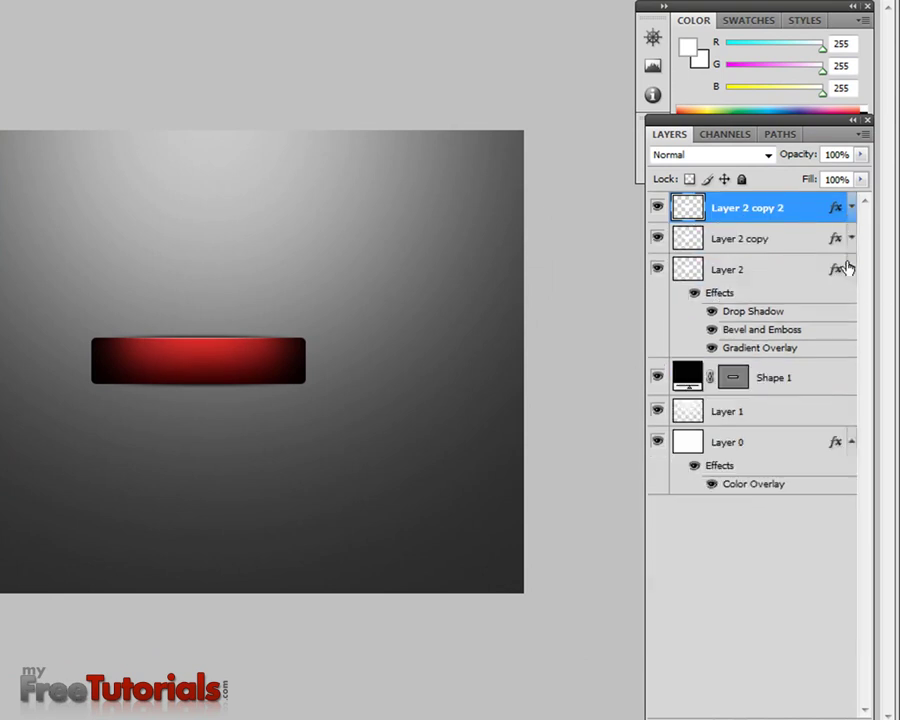
left_click(851, 268)
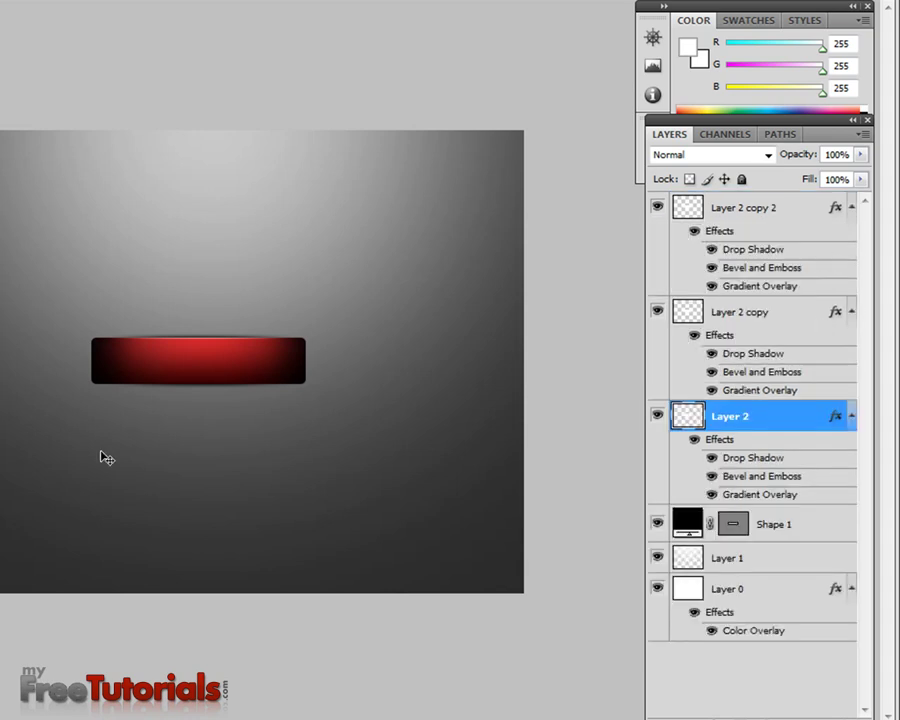
key("alt+bracketleft")
key("alt+bracketleft")
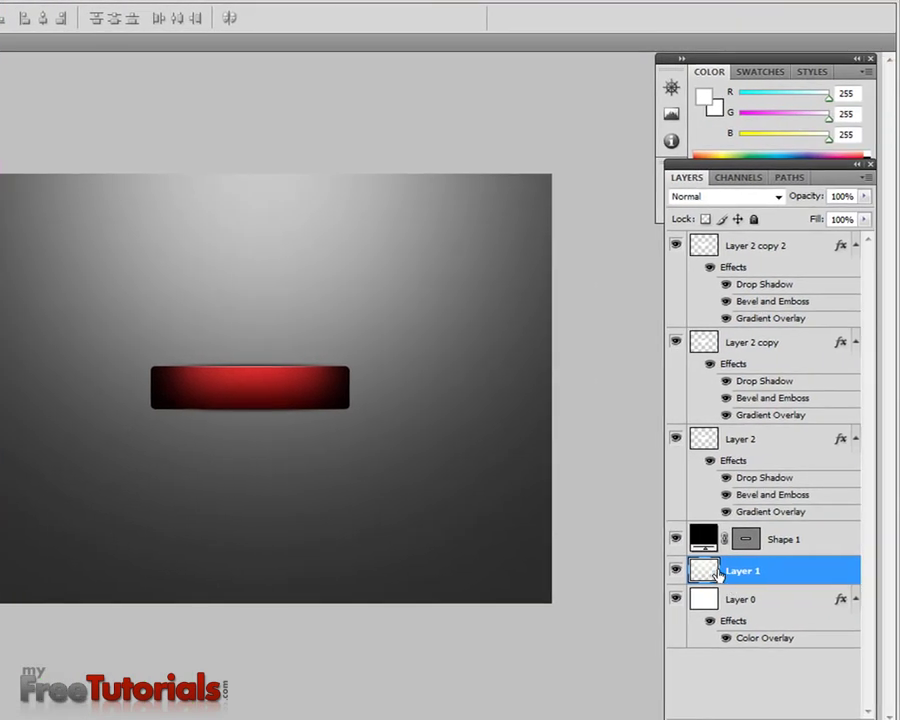
left_click(676, 569)
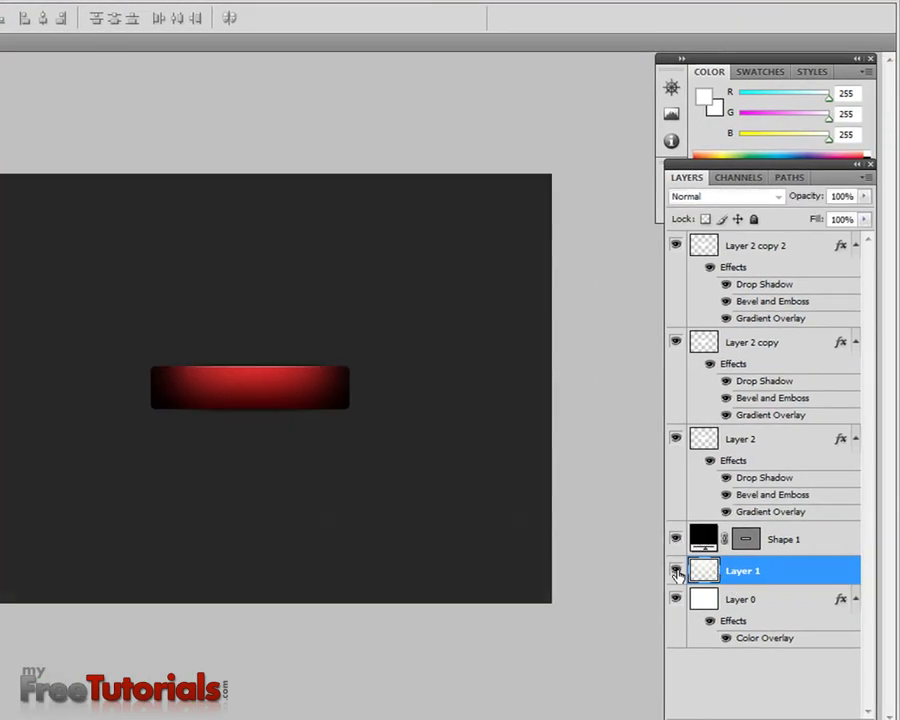
- Restore the background's visibility and load Shape 1's button outline as a selection
left_click(676, 570)
left_click(676, 540)
left_click(675, 540)
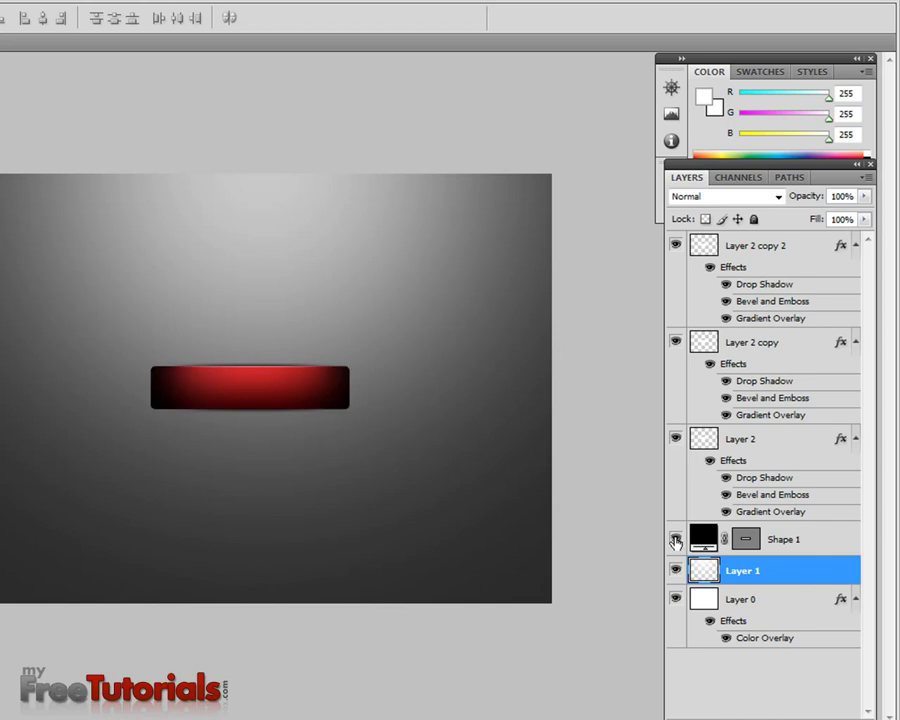
left_click(755, 541)
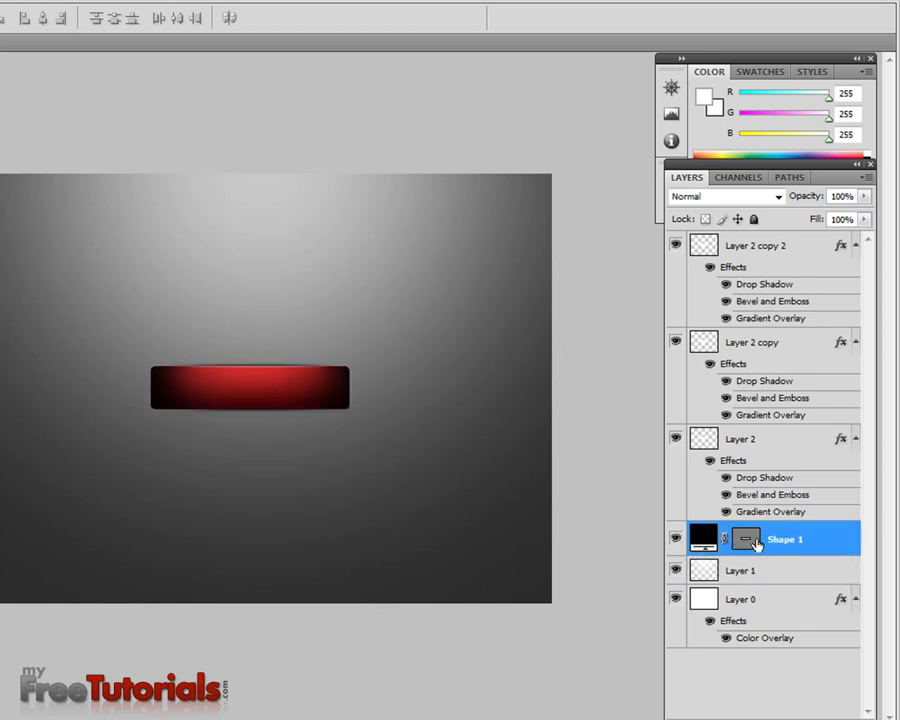
left_click(757, 541, "ctrl")
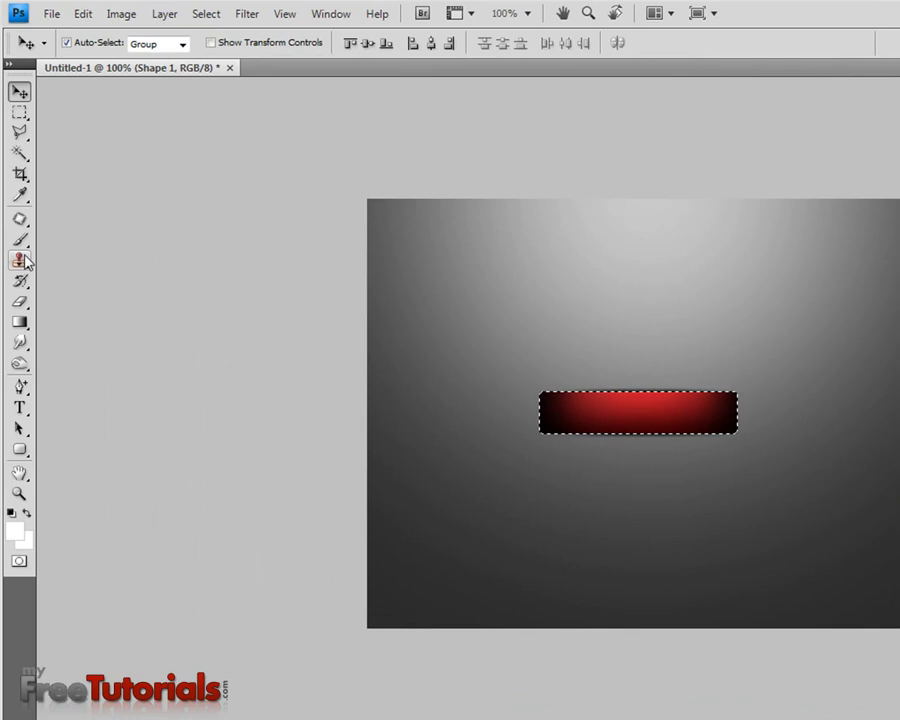
- Add a new Layer 3 and lighten the bar's right end with a soft brush
left_click(19, 240)
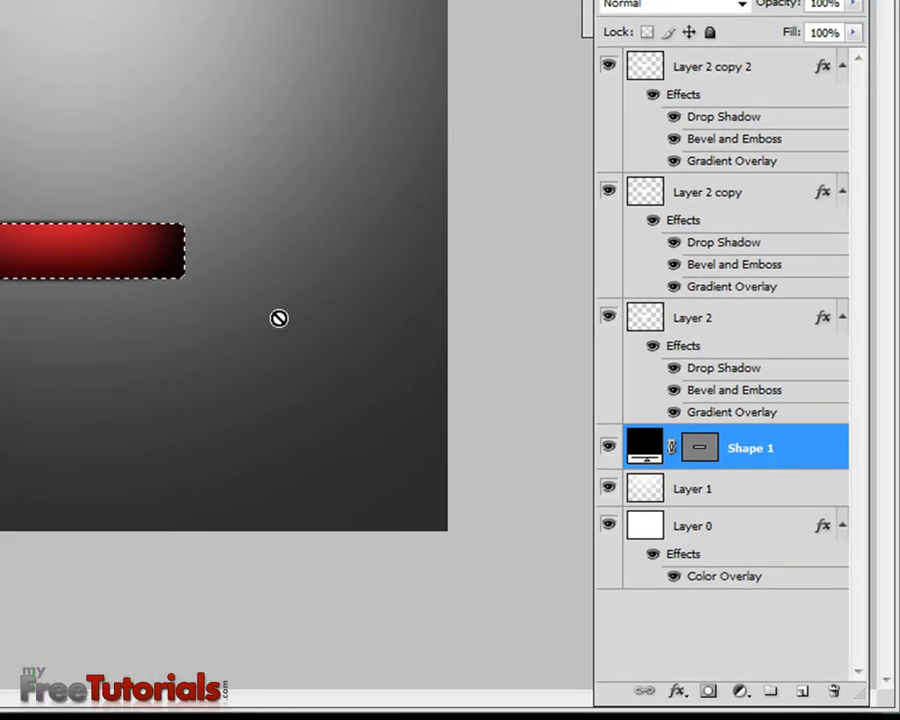
left_click(803, 694)
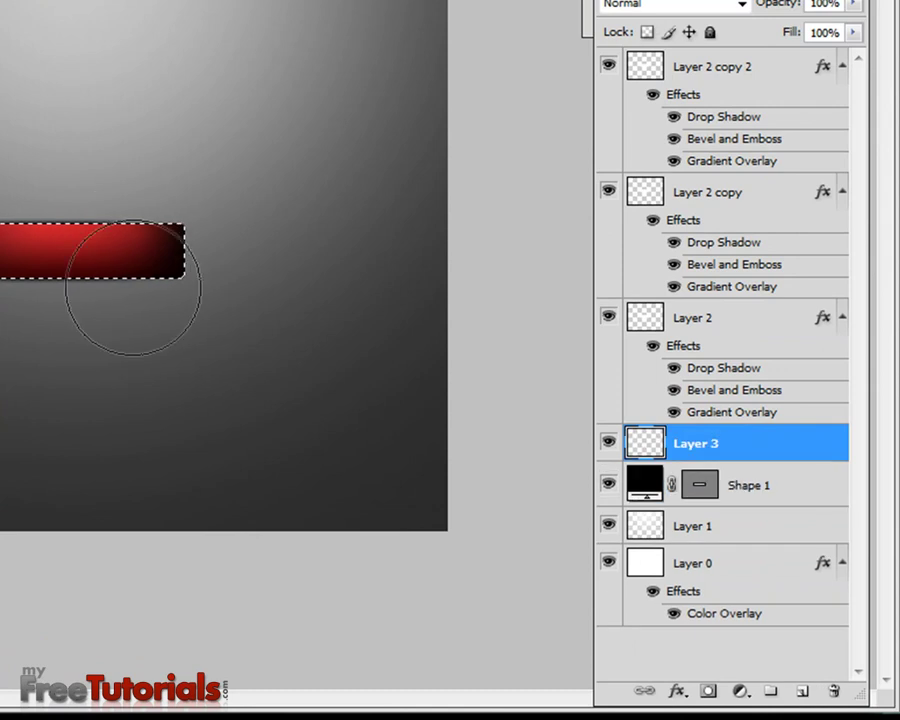
left_click(112, 232)
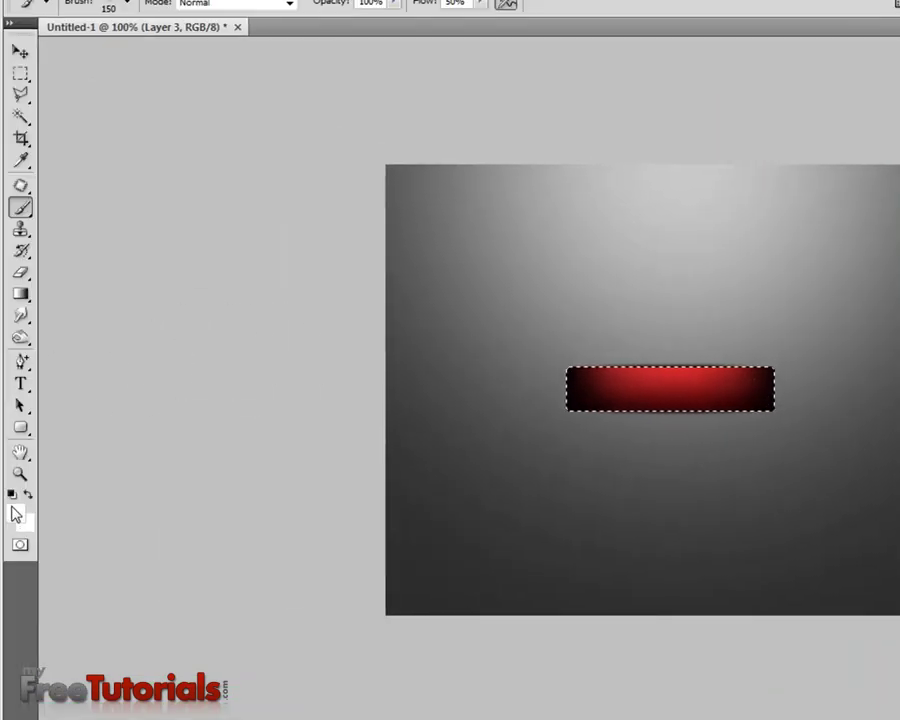
- Sample a dark red from the bar, paint dark shading, then deselect
left_click(14, 512)
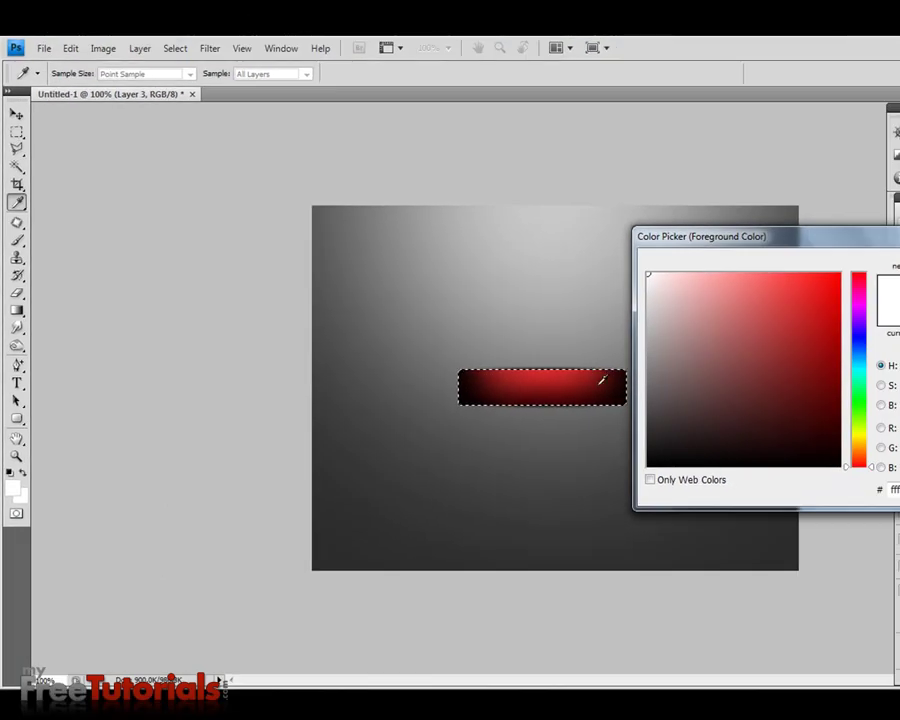
left_click(601, 382)
key("Return")
key("b")
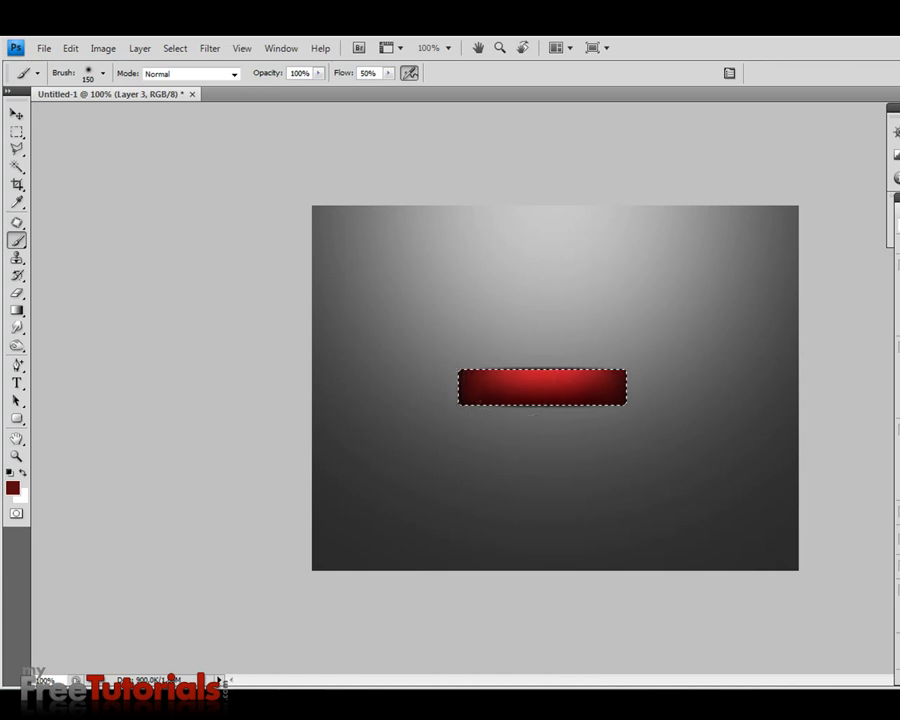
key("ctrl+d")
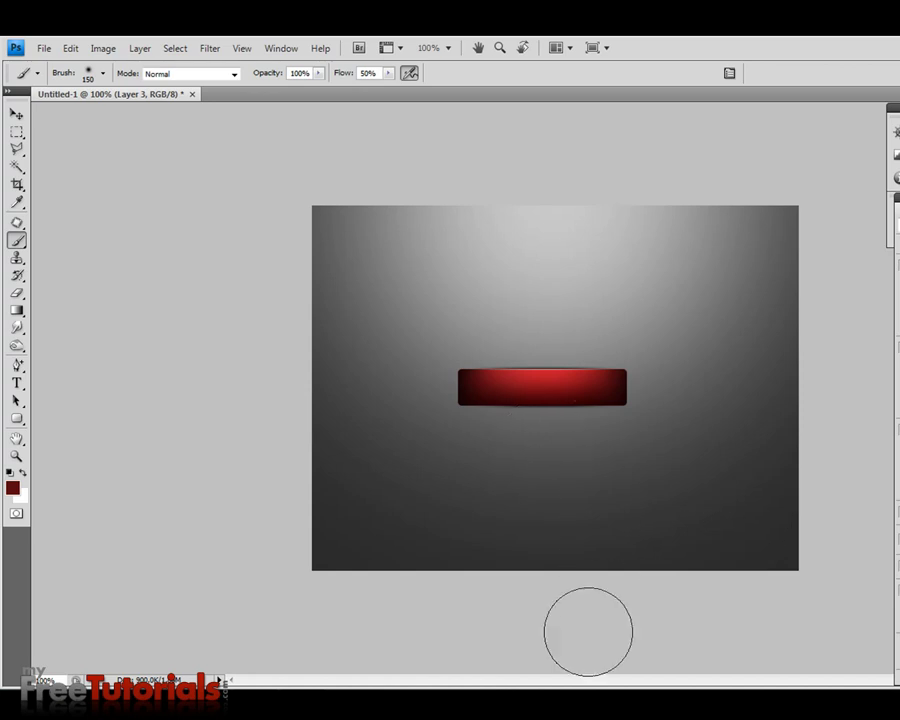
- Type 'MY BUTTON' in Tahoma on the red bar and drag its layer to the top
left_click(16, 383)
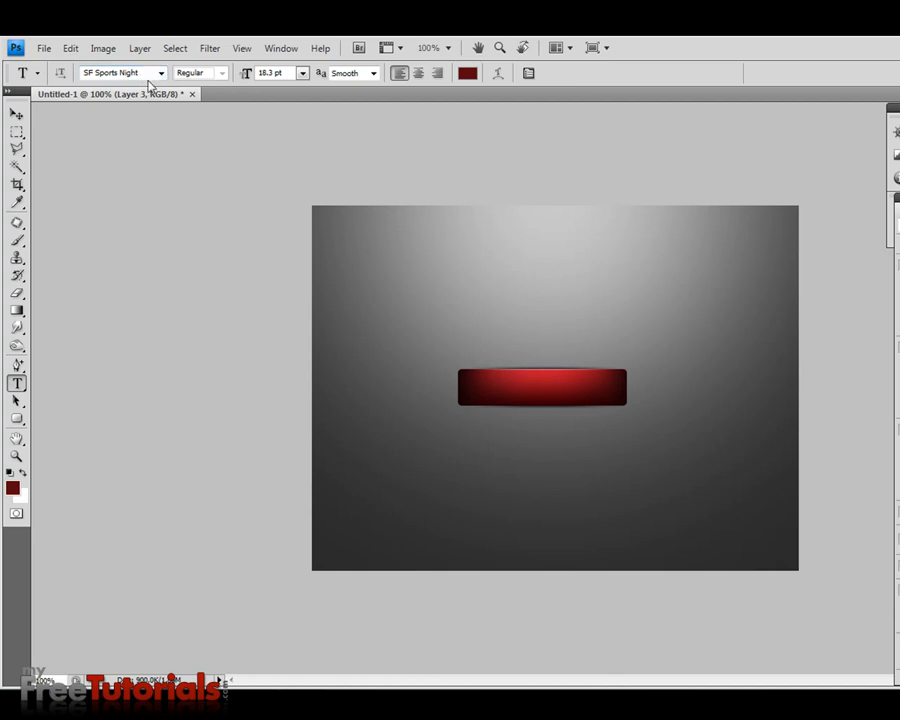
left_click(147, 74)
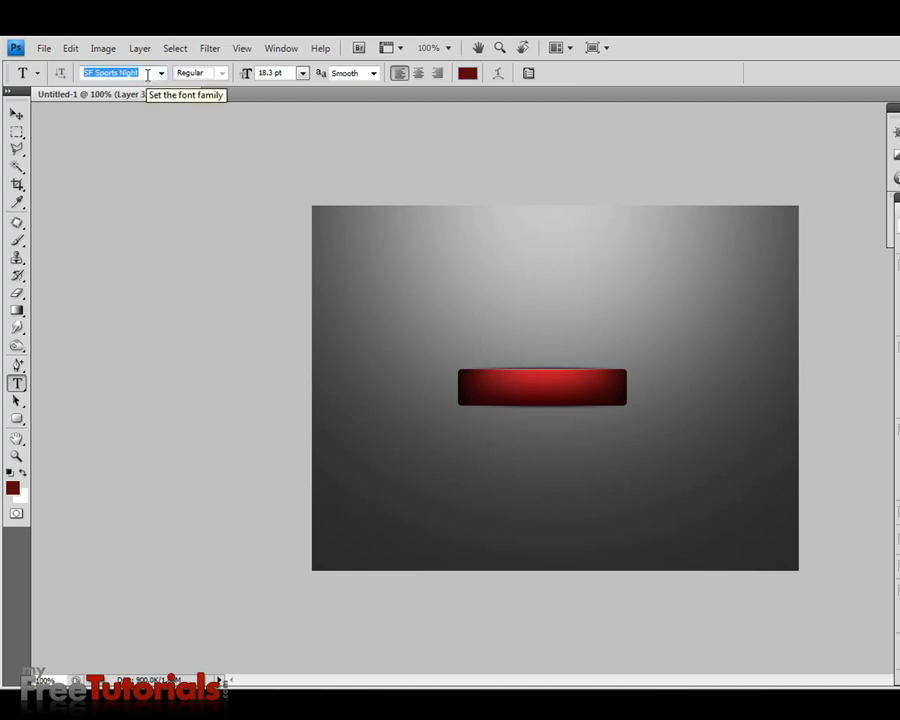
type("Tahoma")
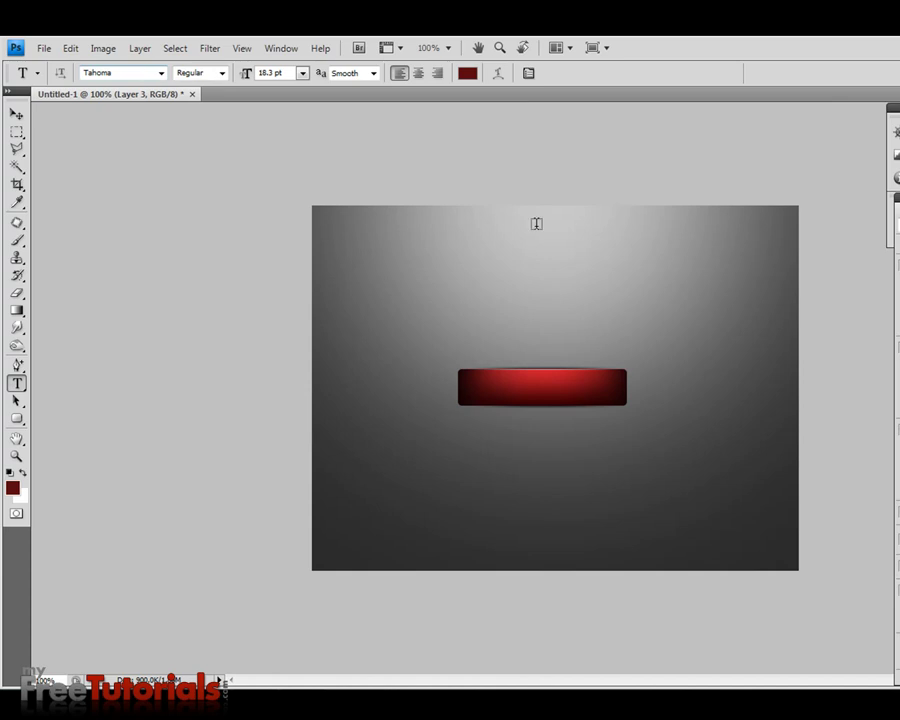
left_click(506, 391)
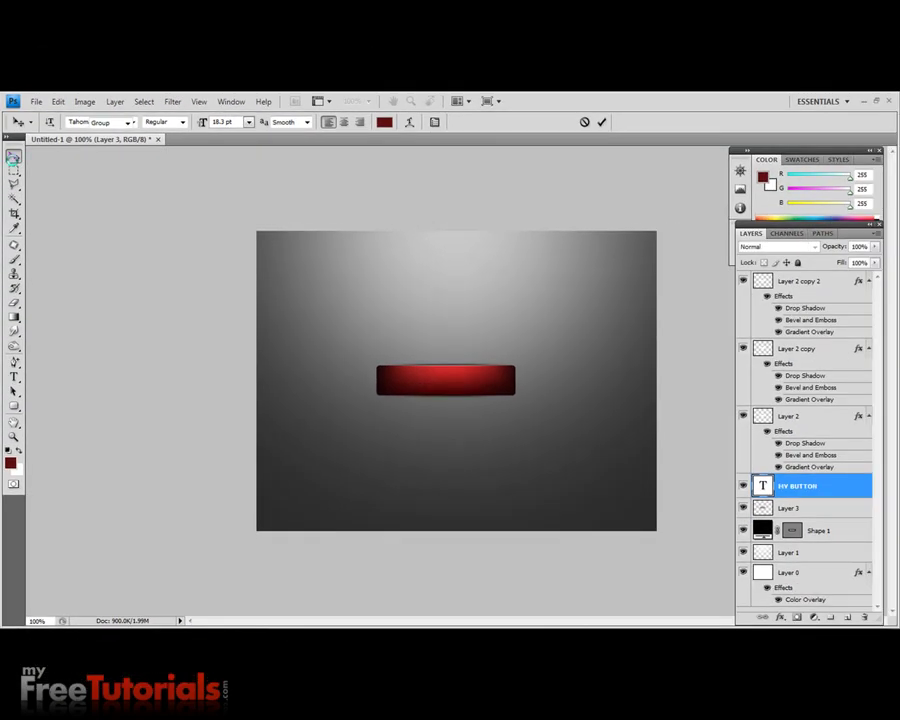
left_click_drag(841, 480, 819, 281)
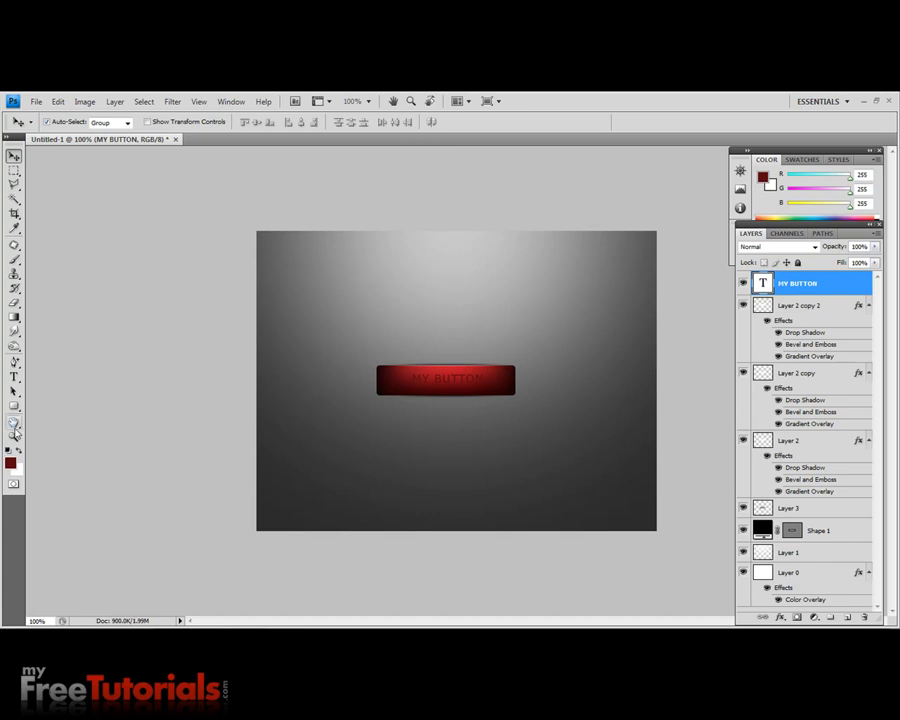
- Make the MY BUTTON text white (ffffff) in Tahoma Bold
left_click(14, 376)
left_click(382, 121)
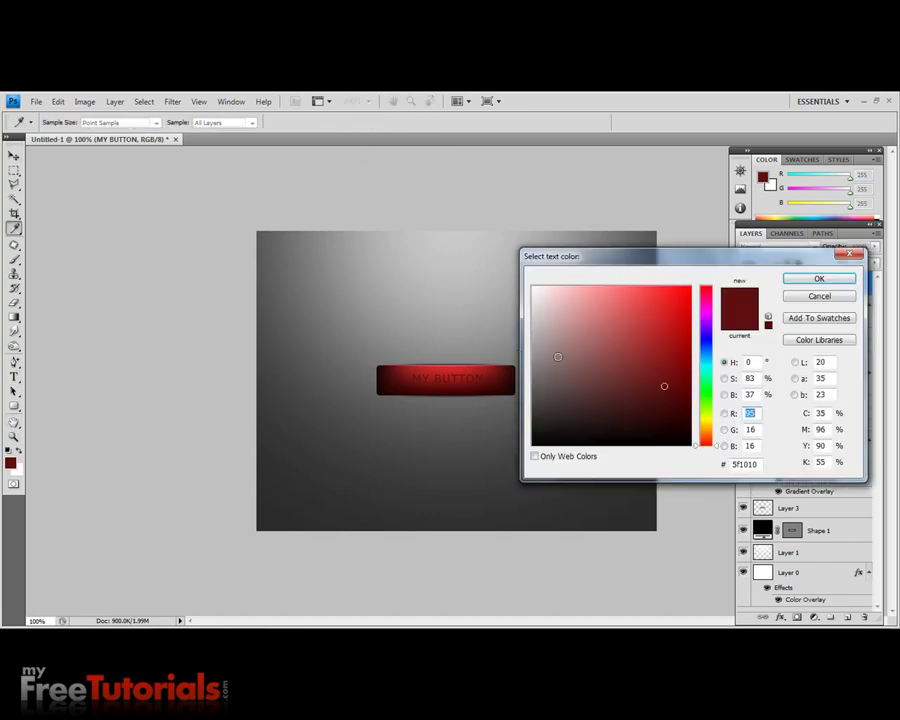
left_click_drag(553, 357, 520, 212)
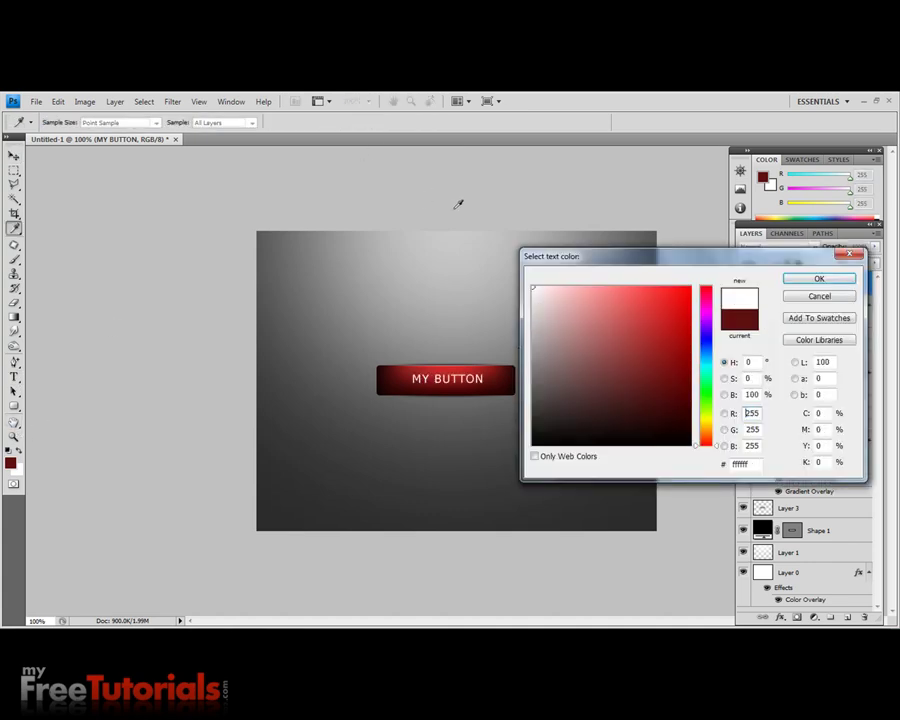
left_click(816, 280)
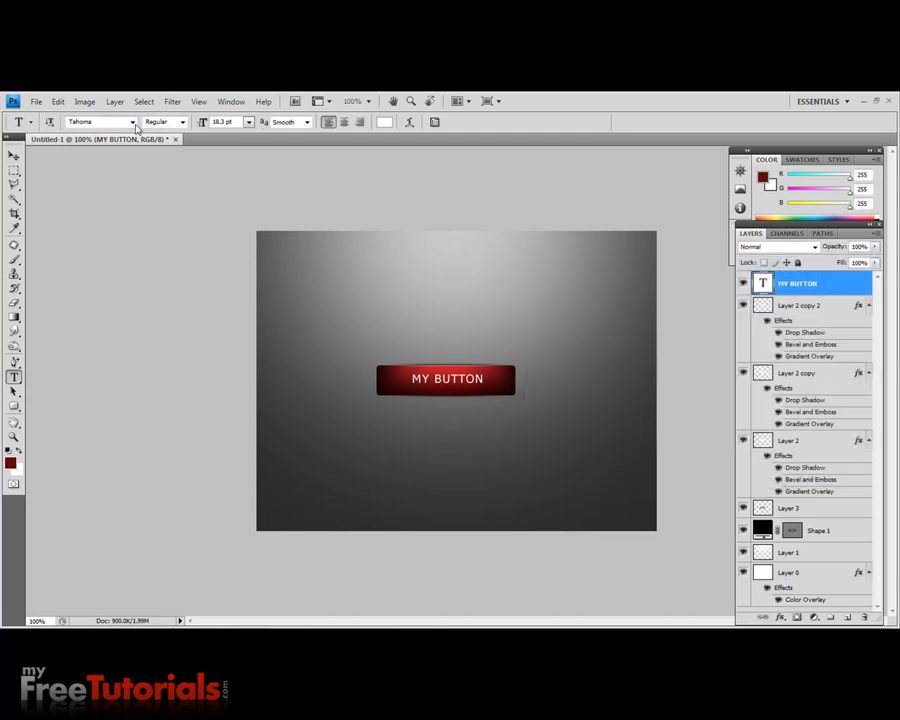
left_click(130, 121)
left_click(165, 122)
left_click(182, 122)
left_click(181, 149)
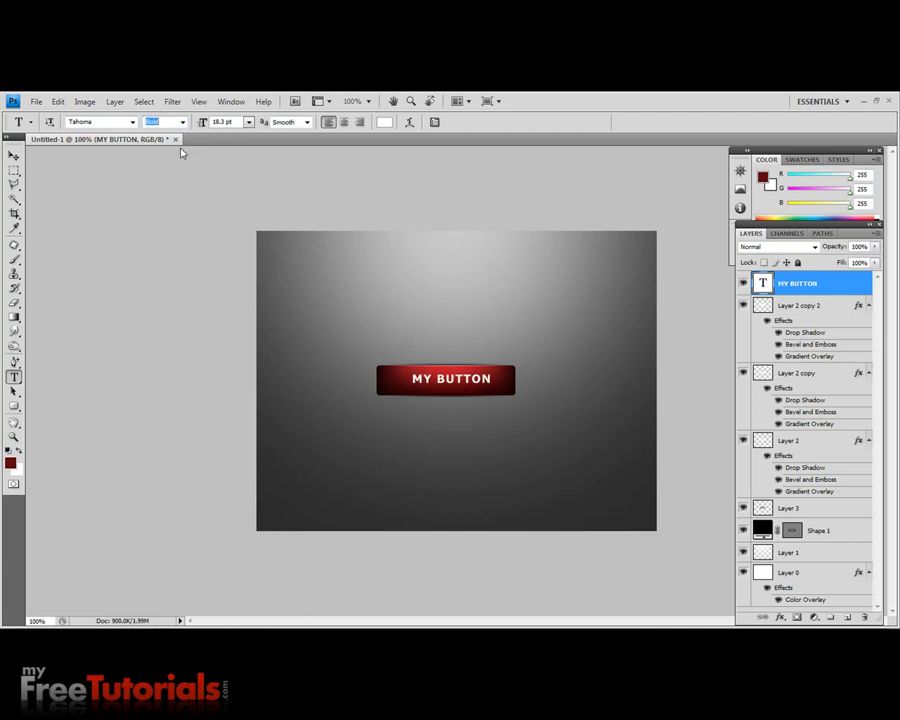
- Nudge the label left twice and down once to centre it on the bar
left_click(14, 155)
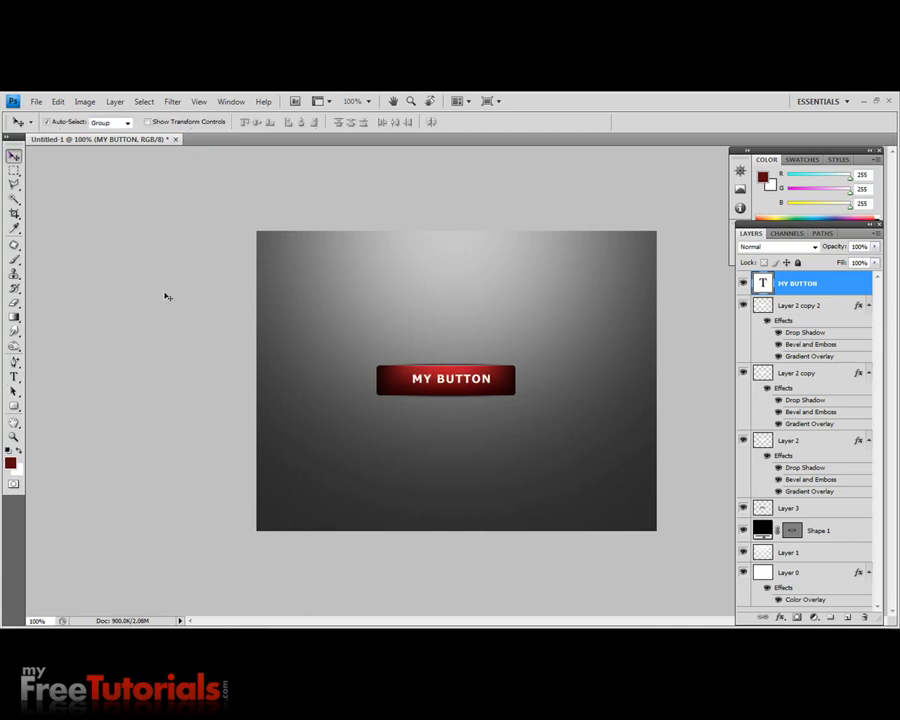
key("Left")
key("Left")
key("Left")
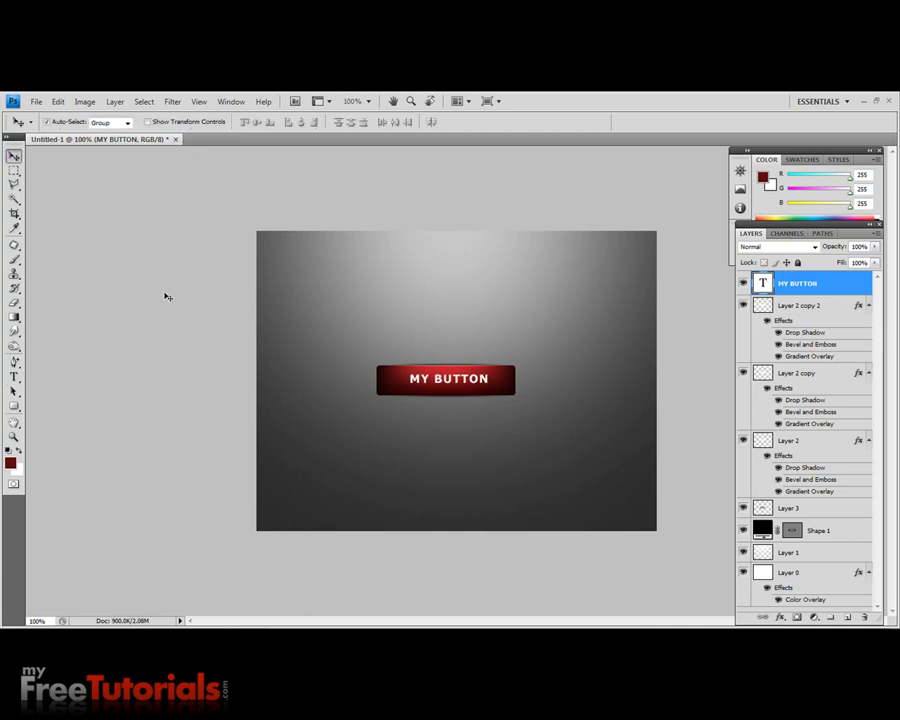
key("Left")
key("Left")
key("Down")
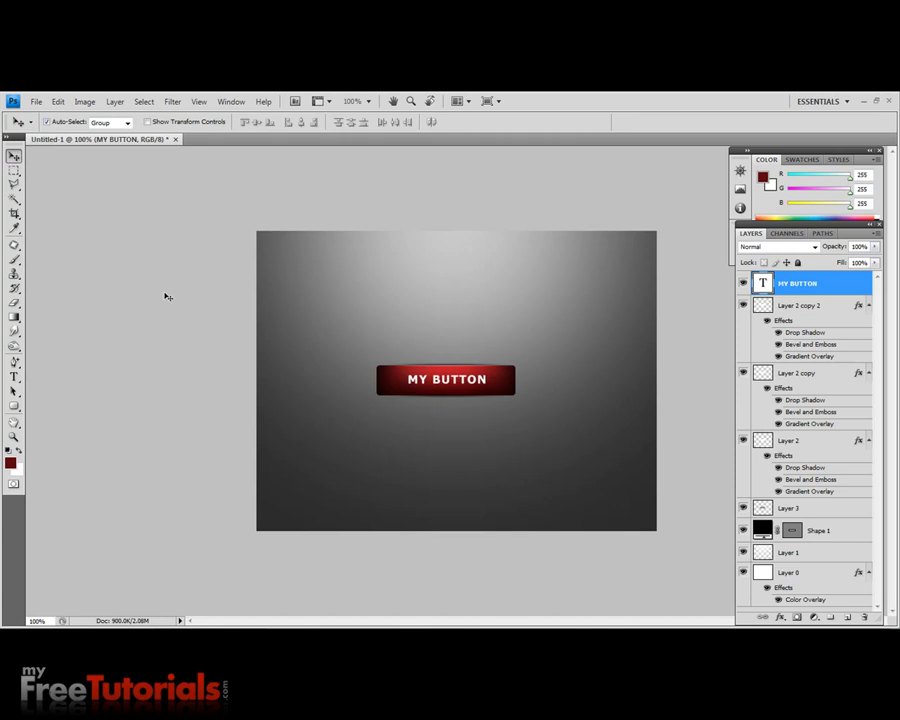
- Give the MY BUTTON text a Drop Shadow with 88% opacity, distance 2 and size 4
key("z")
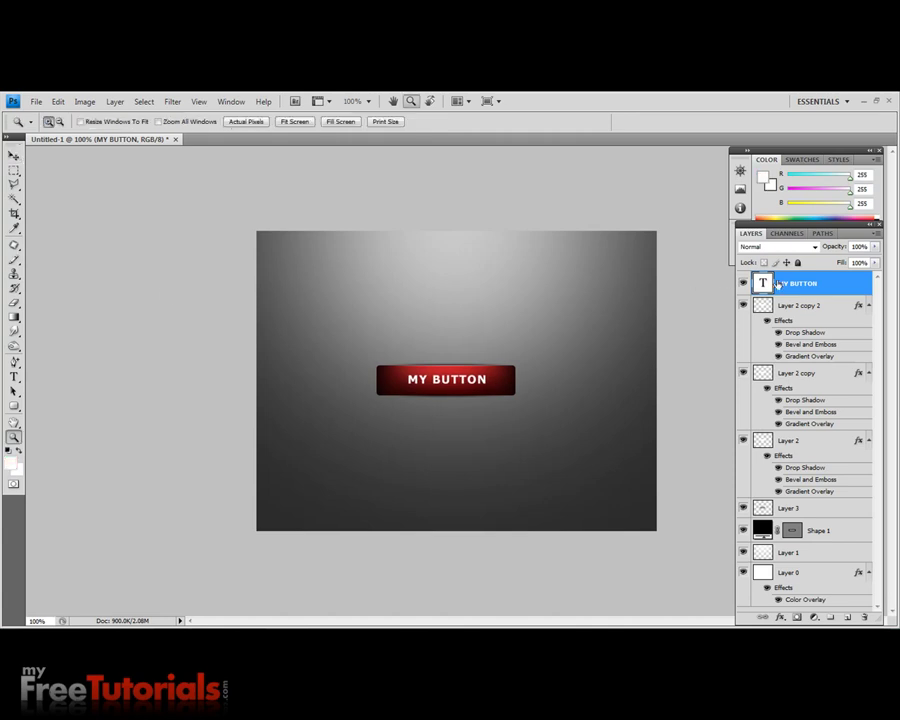
right_click(823, 291)
left_click(760, 283)
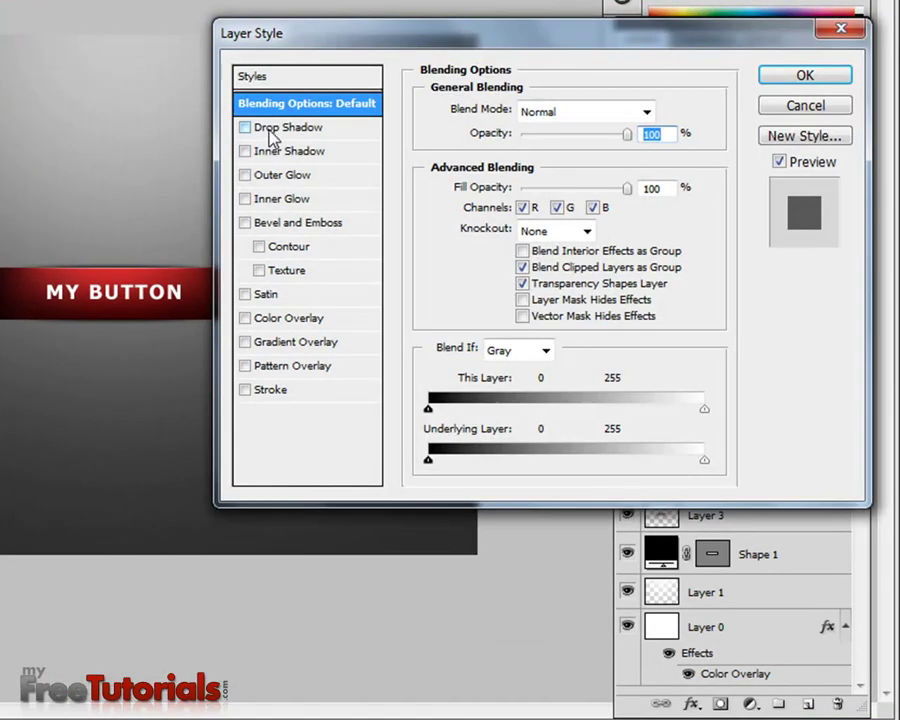
left_click(271, 128)
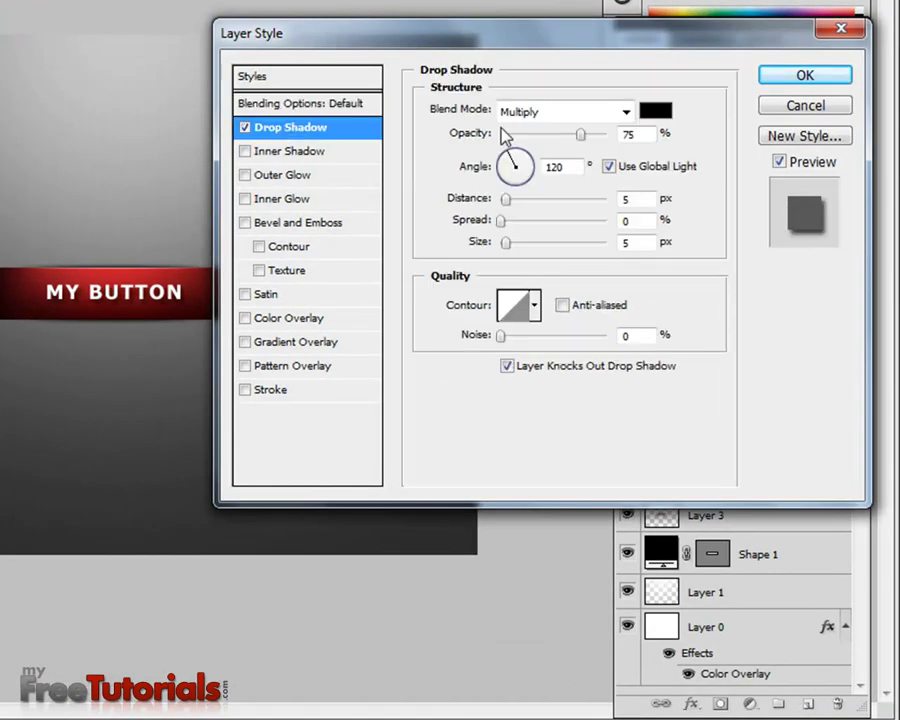
double_click(640, 134)
type("88")
double_click(640, 199)
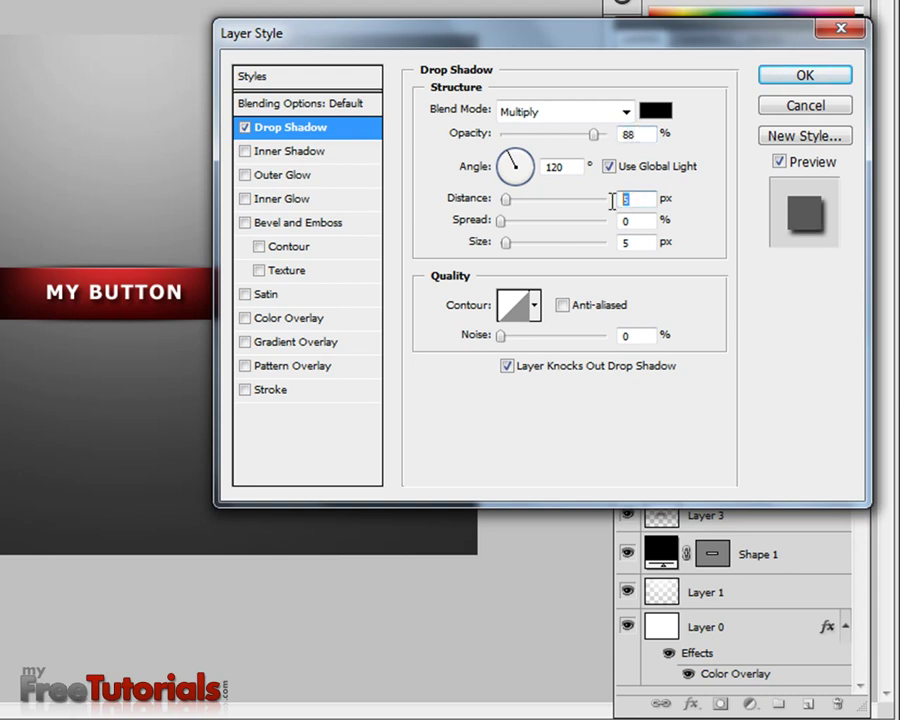
type("2")
double_click(638, 242)
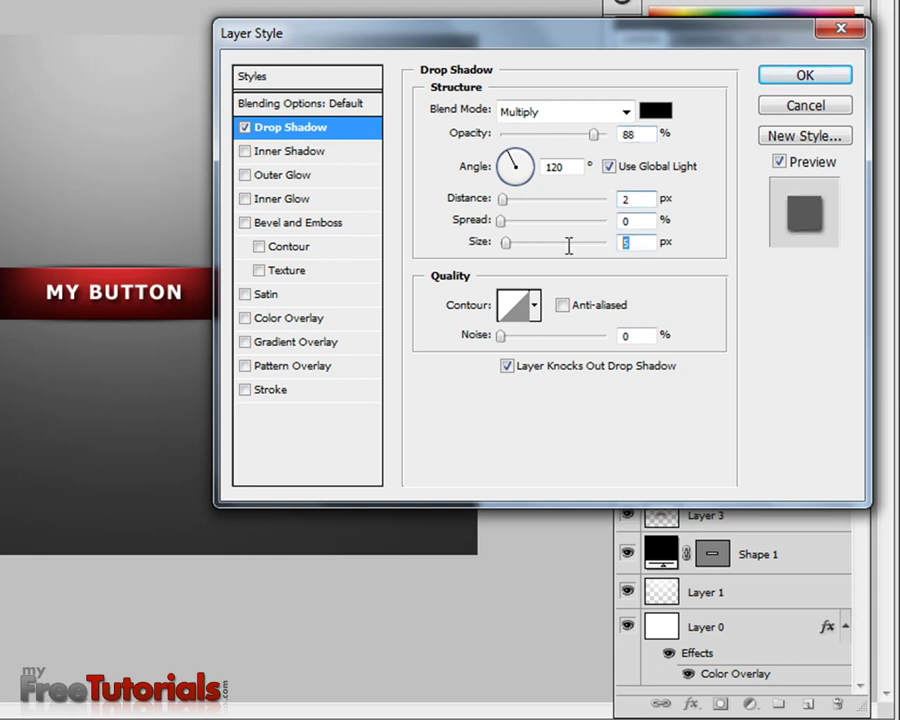
type("4")
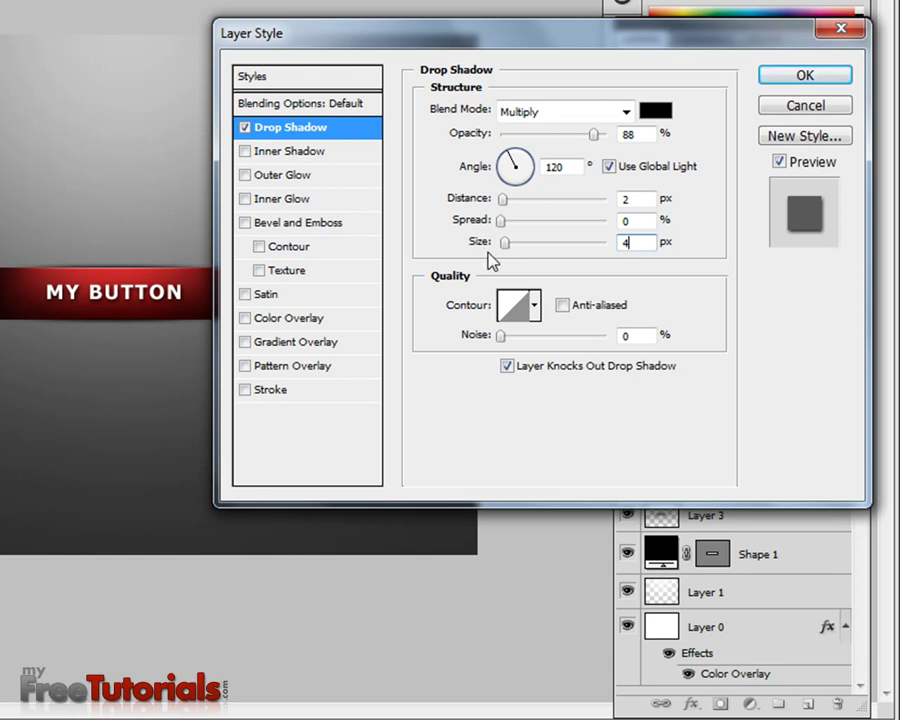
- Add Bevel and Emboss (size 30, soften 5, highlight 100, shadow 60) and enable Gradient Overlay
left_click(256, 224)
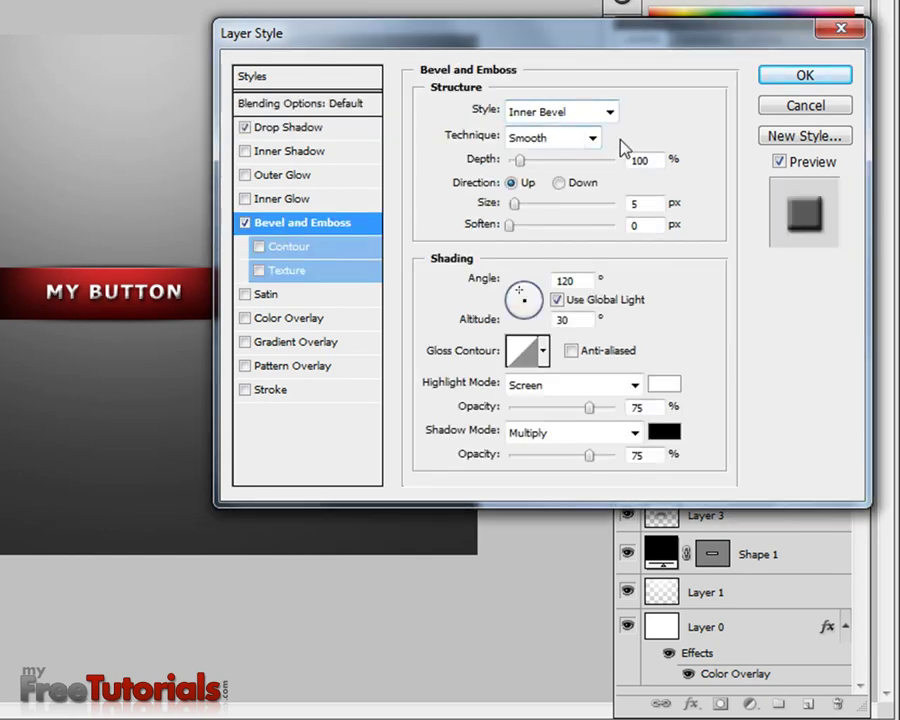
double_click(651, 202)
type("30")
left_click(642, 224)
double_click(643, 224)
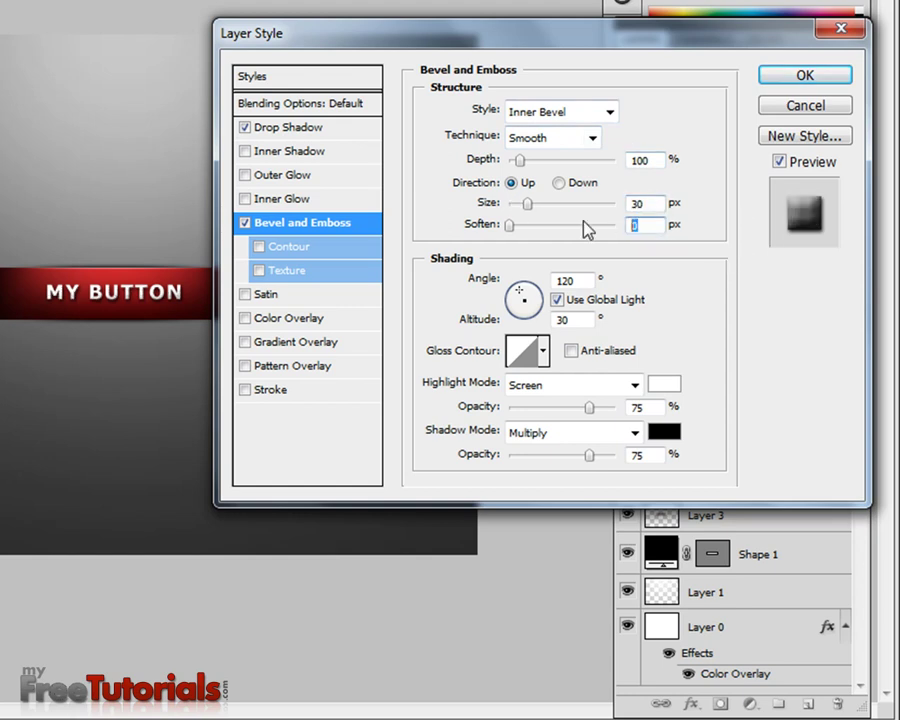
type("5")
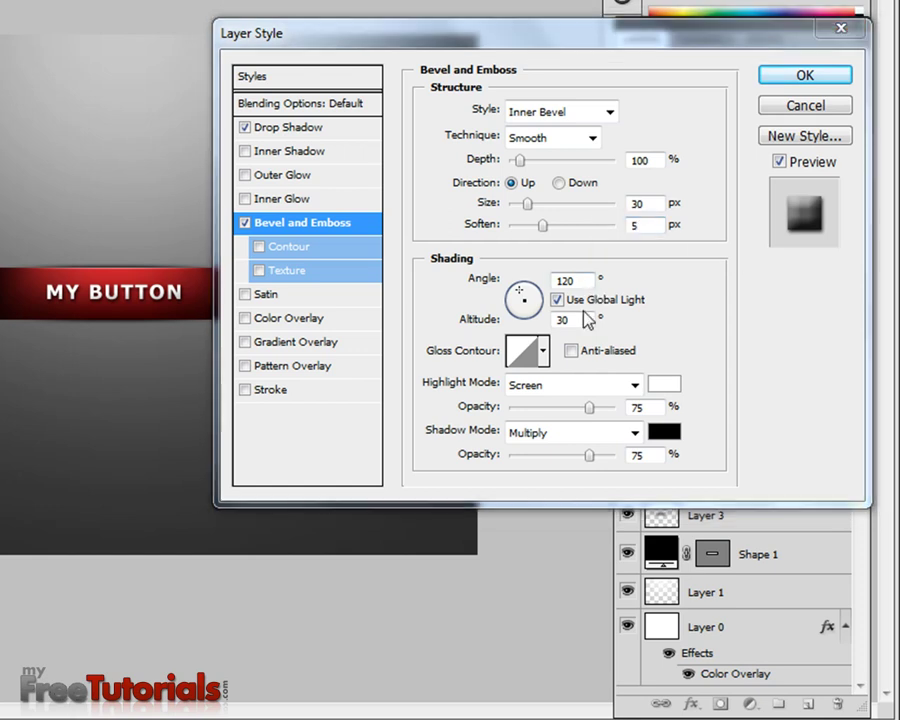
double_click(640, 407)
type("100")
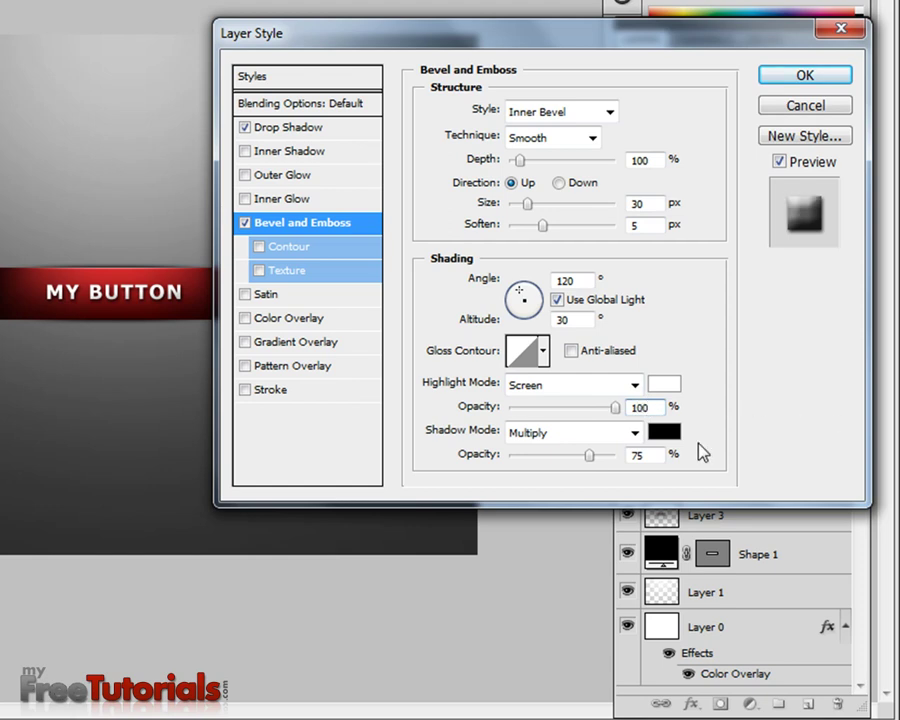
double_click(640, 454)
type("60")
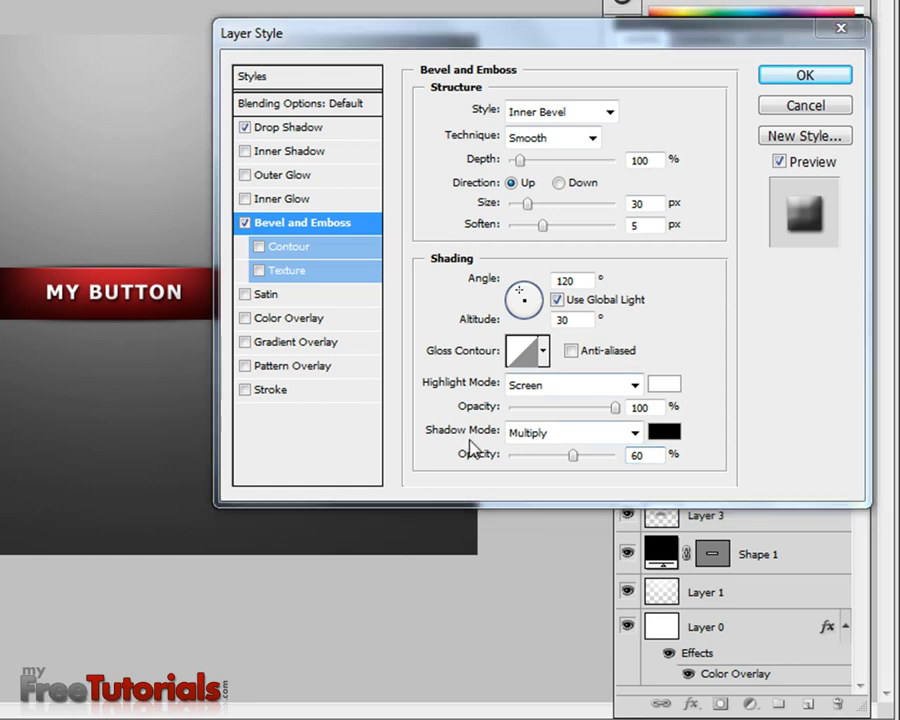
left_click(282, 342)
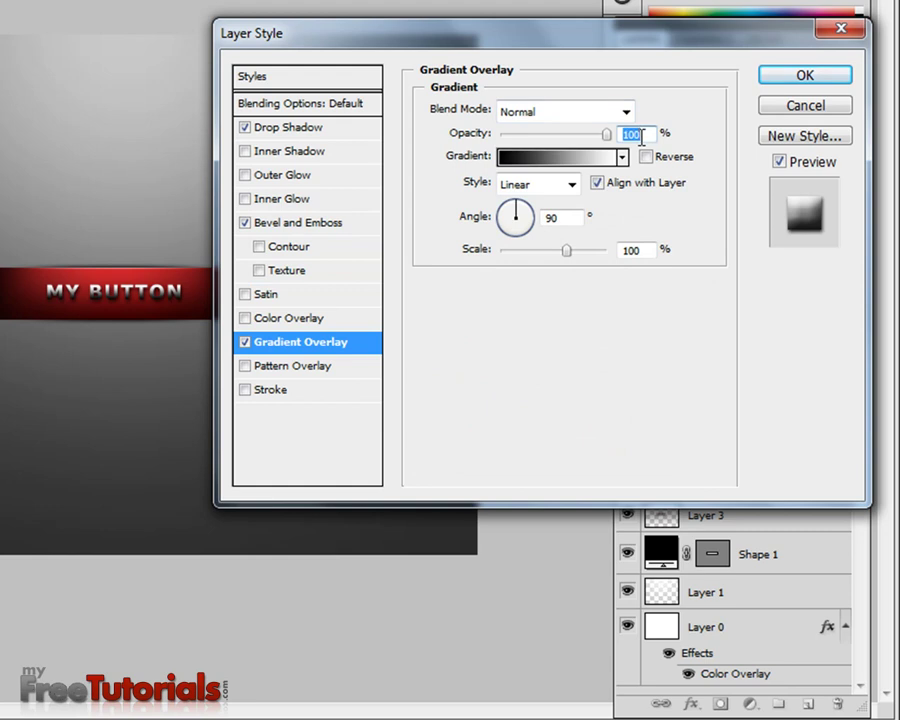
- Set the Gradient Overlay to 70% with a grey 595959 left stop and apply the styles
type("70")
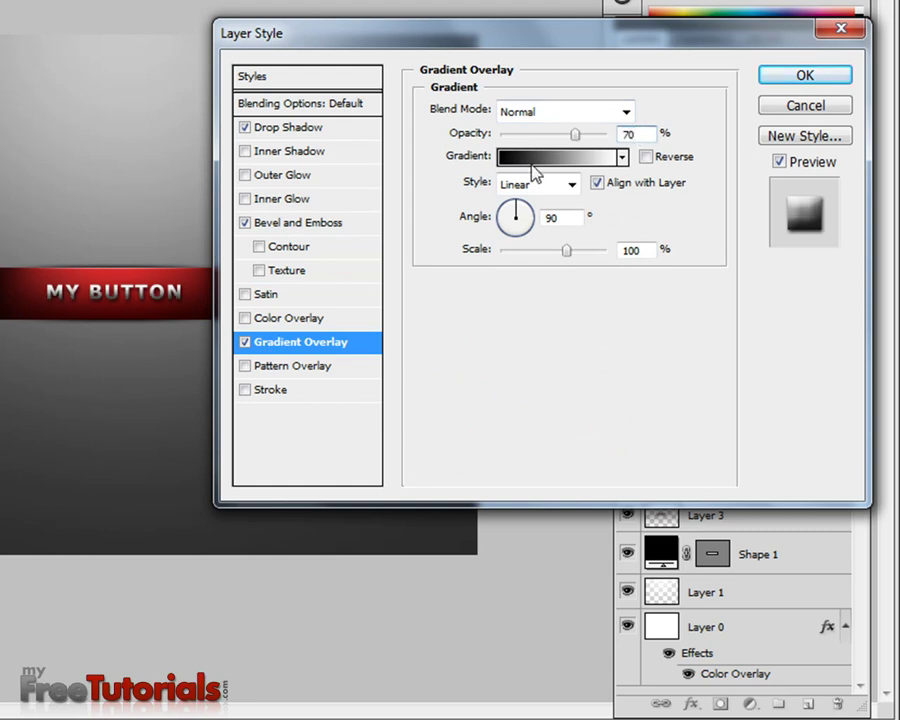
left_click(516, 160)
left_click(374, 386)
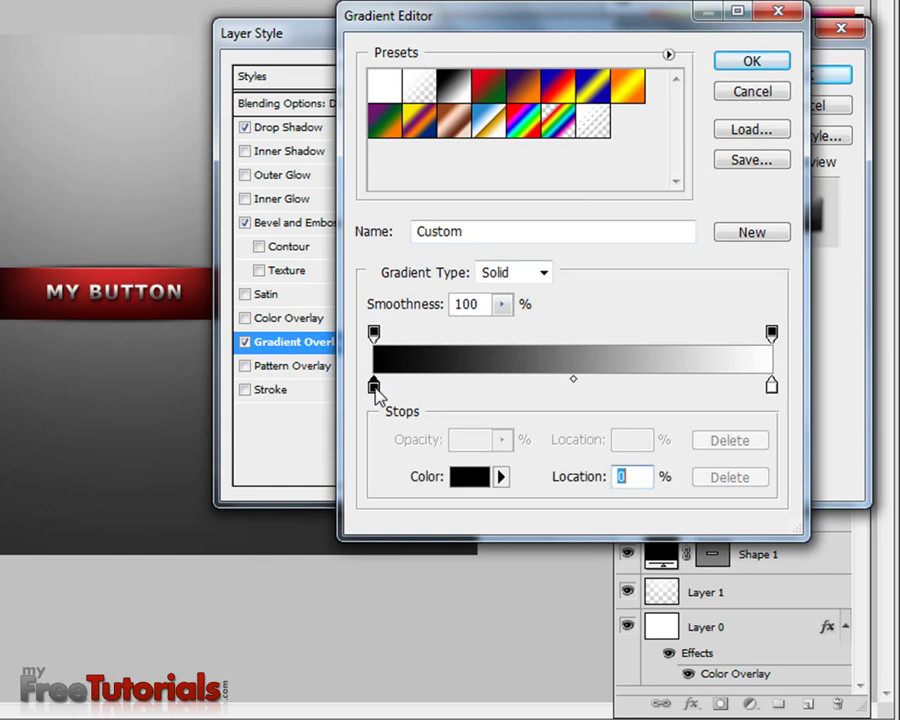
left_click(466, 474)
left_click_drag(315, 321, 228, 322)
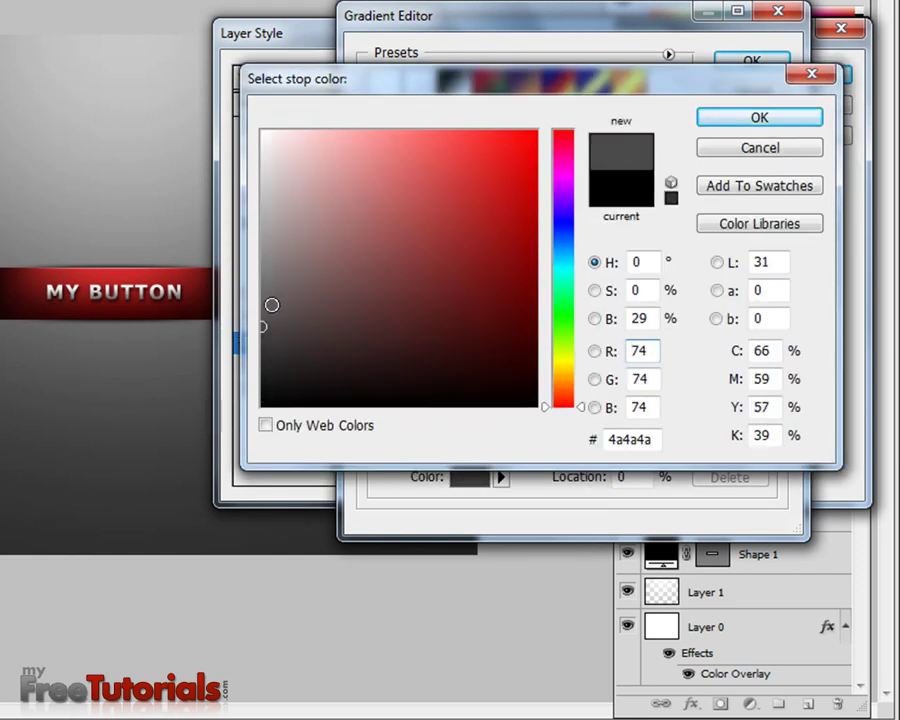
left_click(122, 344)
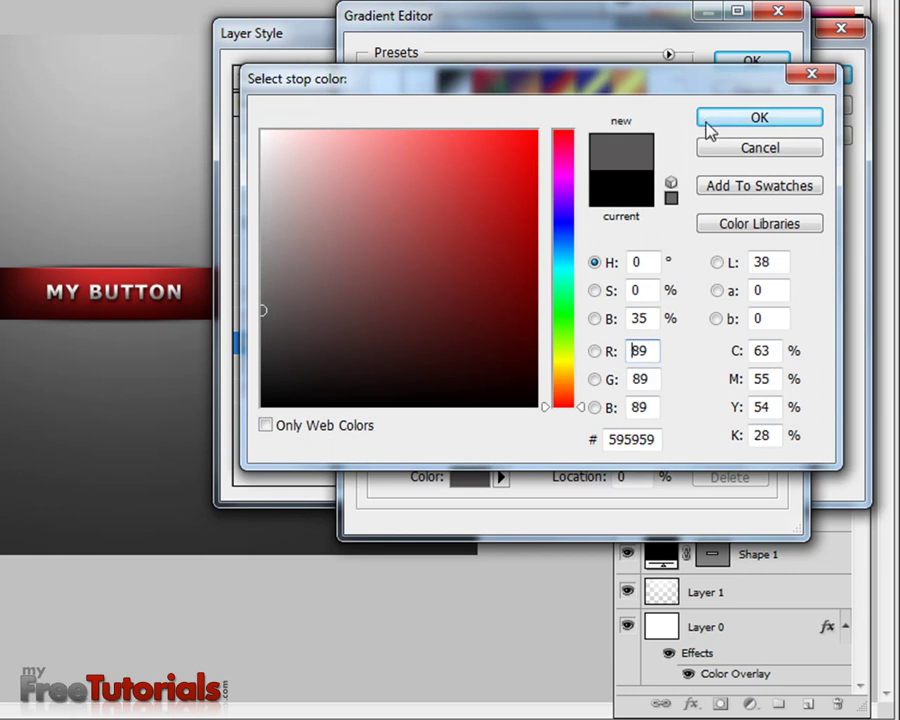
left_click(758, 118)
left_click(752, 66)
left_click(830, 75)
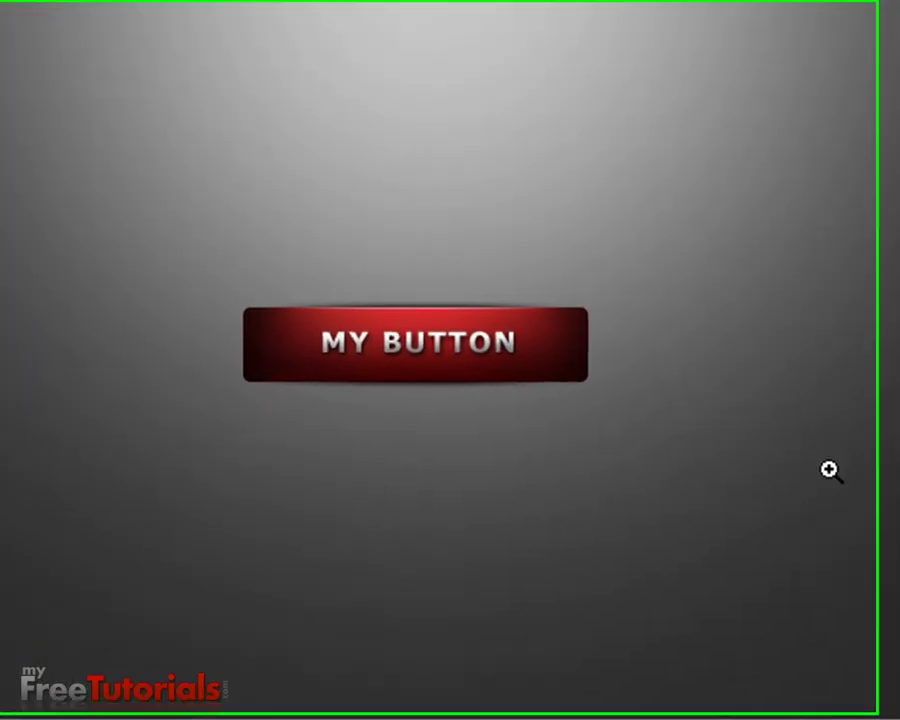